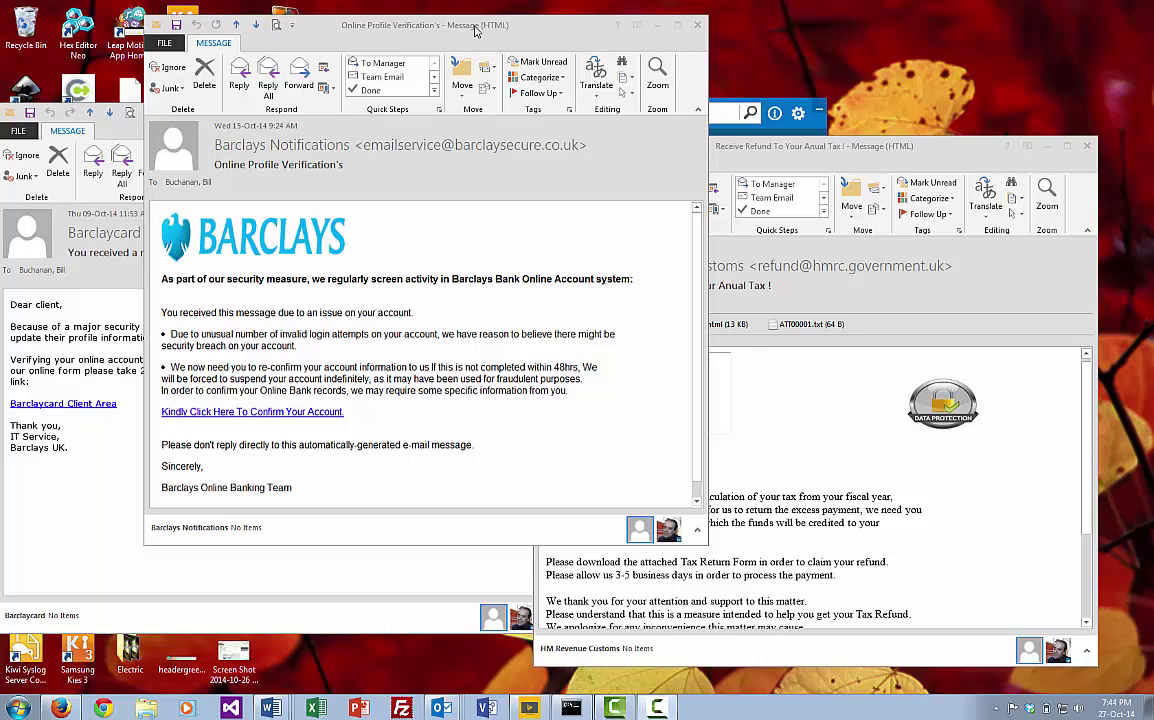
- Shift the Barclays Notifications message window aside and check the address its body links to
left_click_drag(475, 31, 514, 31)
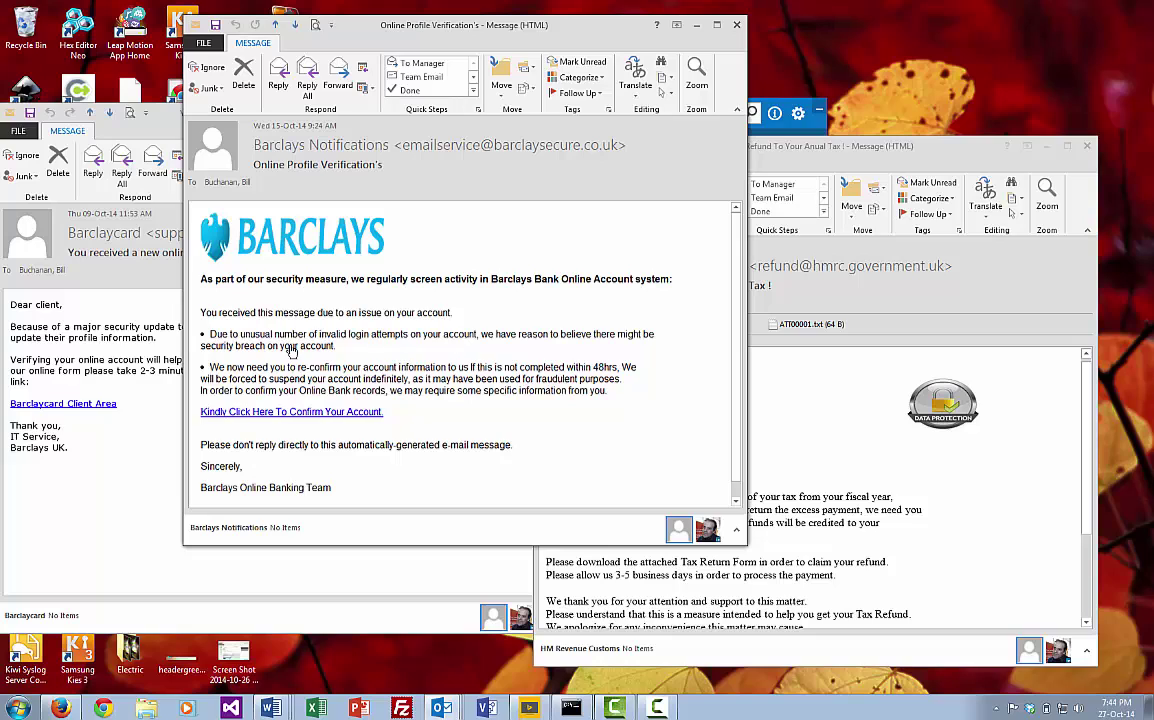
mouse_move(280, 287)
mouse_move(278, 318)
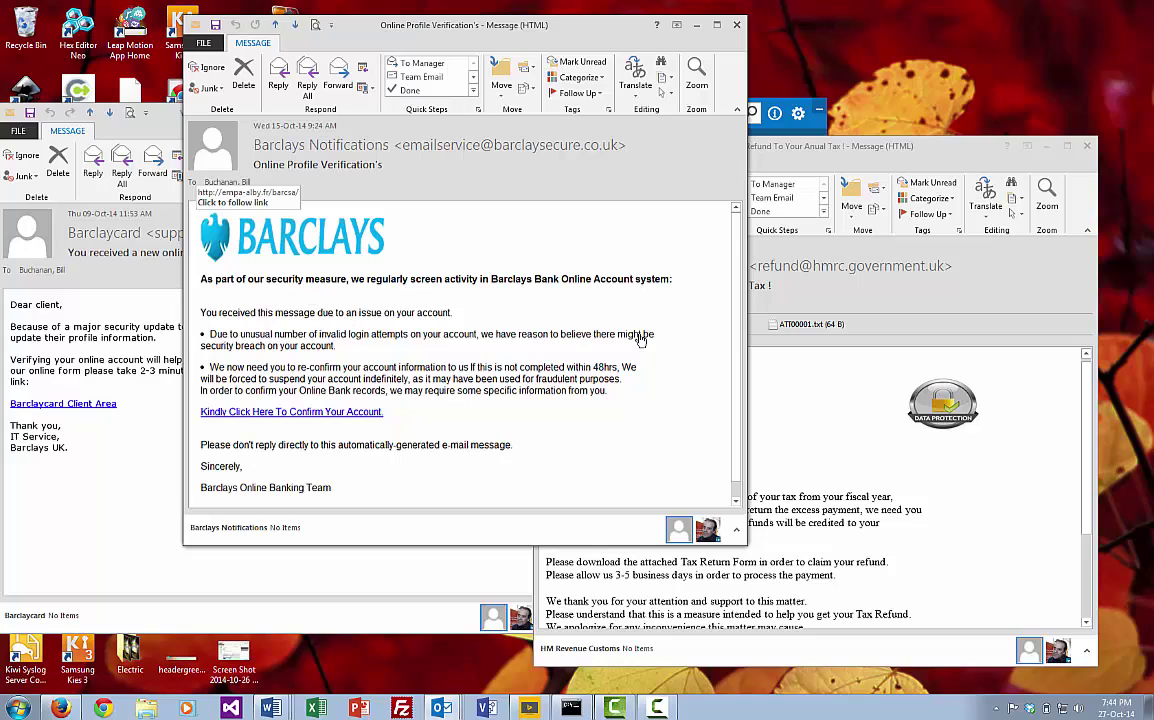
- Open the HTML source of the Barclays Notifications message body
right_click(707, 353)
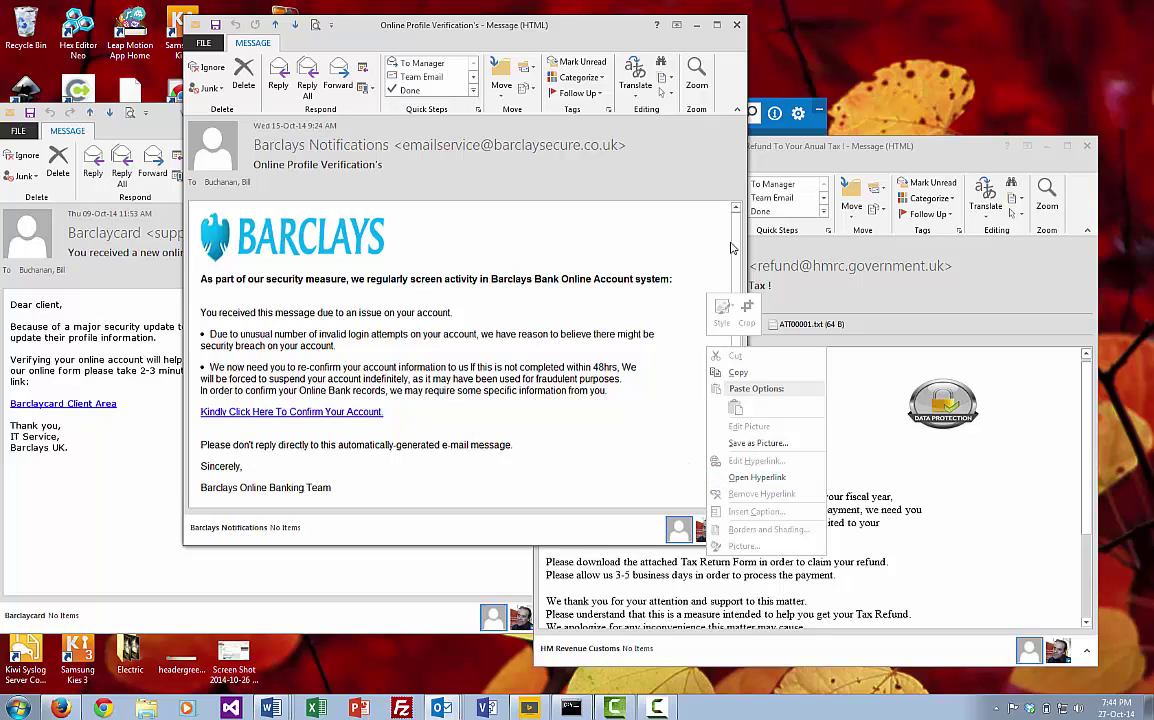
left_click(664, 222)
right_click(726, 238)
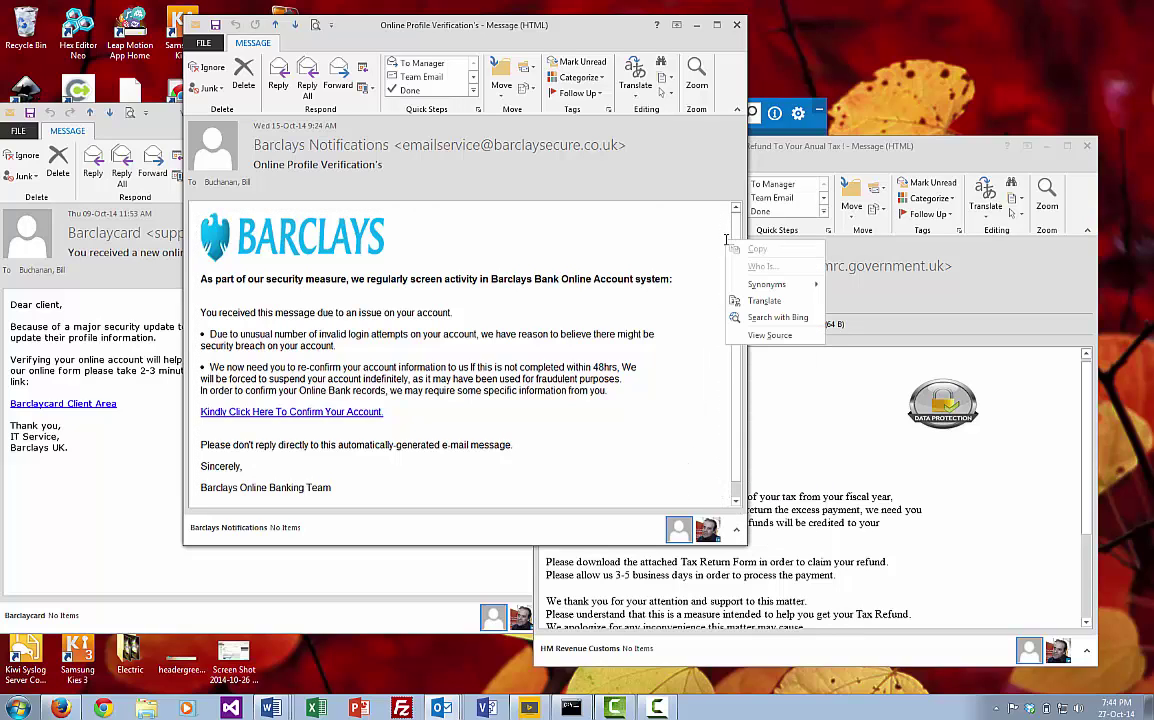
left_click(695, 310)
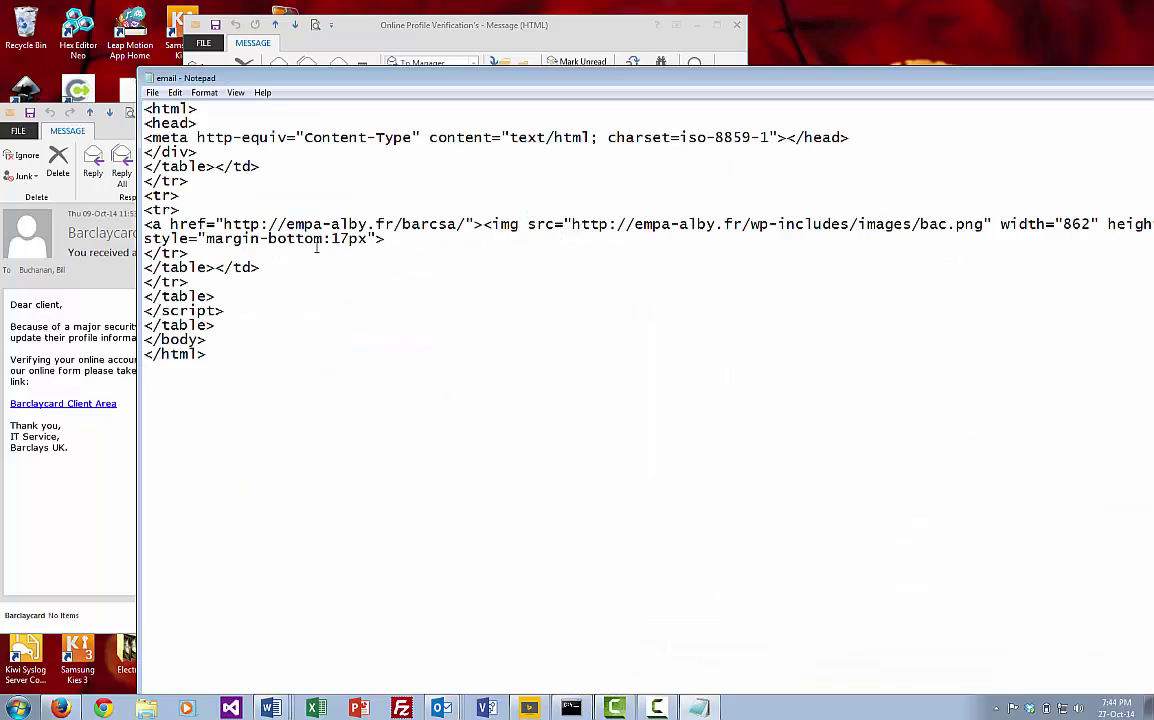
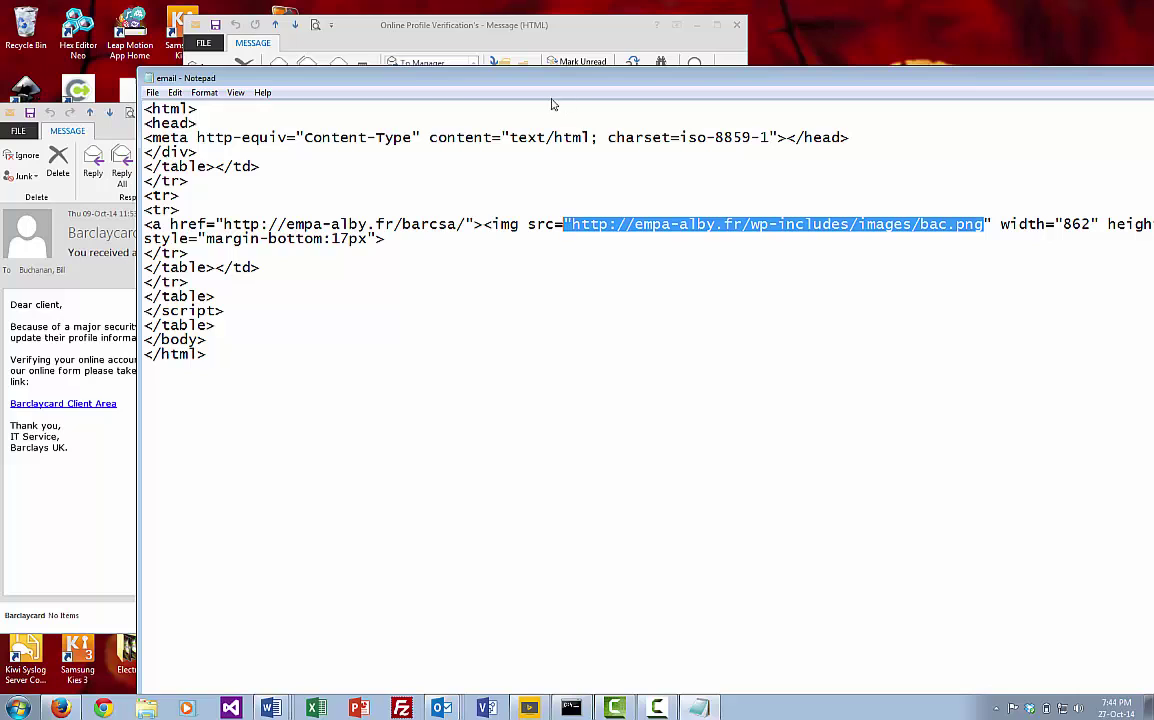
left_click_drag(465, 224, 225, 226)
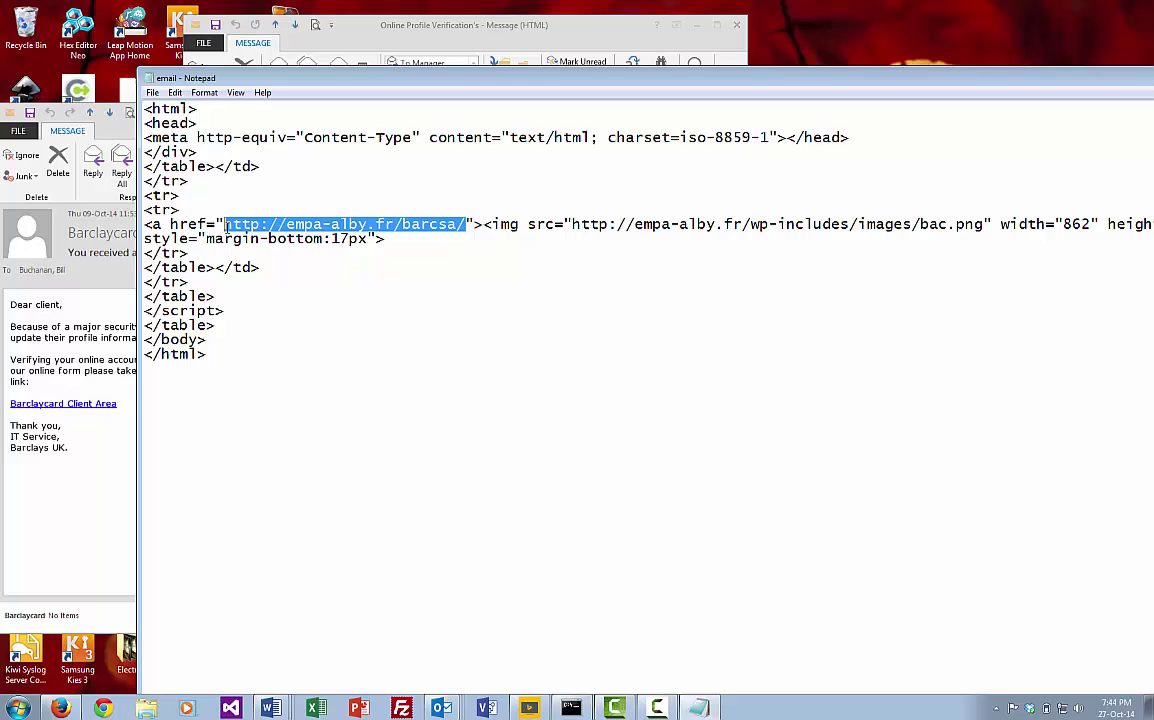
left_click(276, 224)
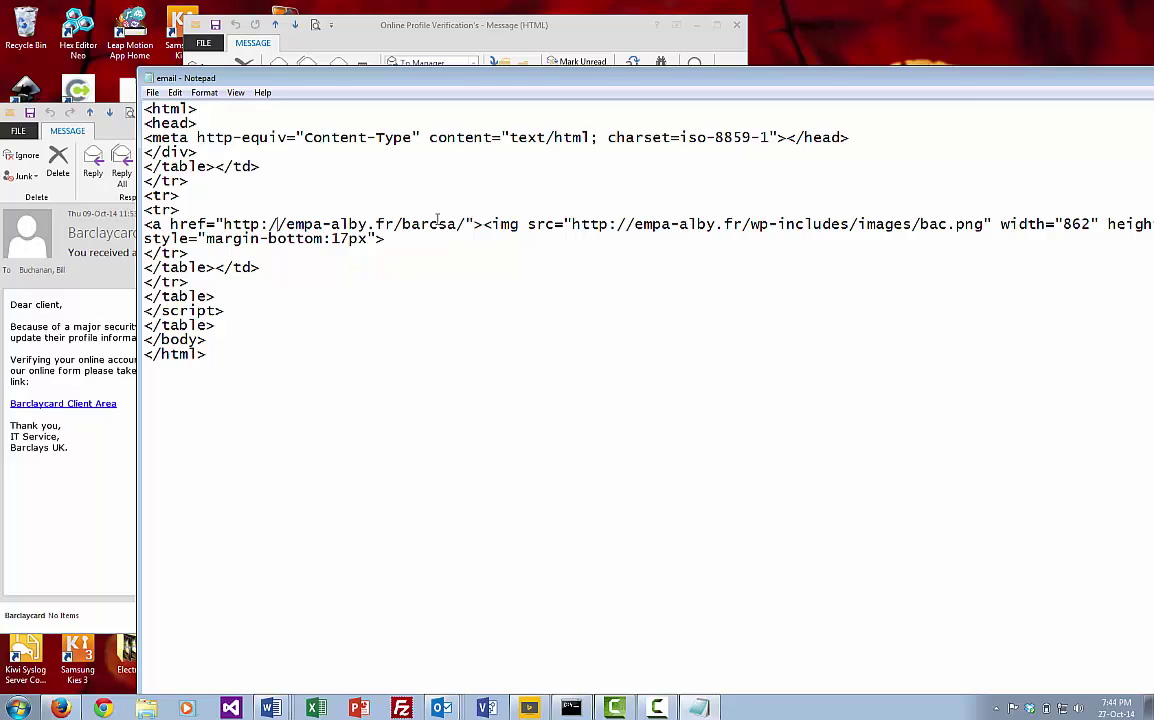
double_click(149, 78)
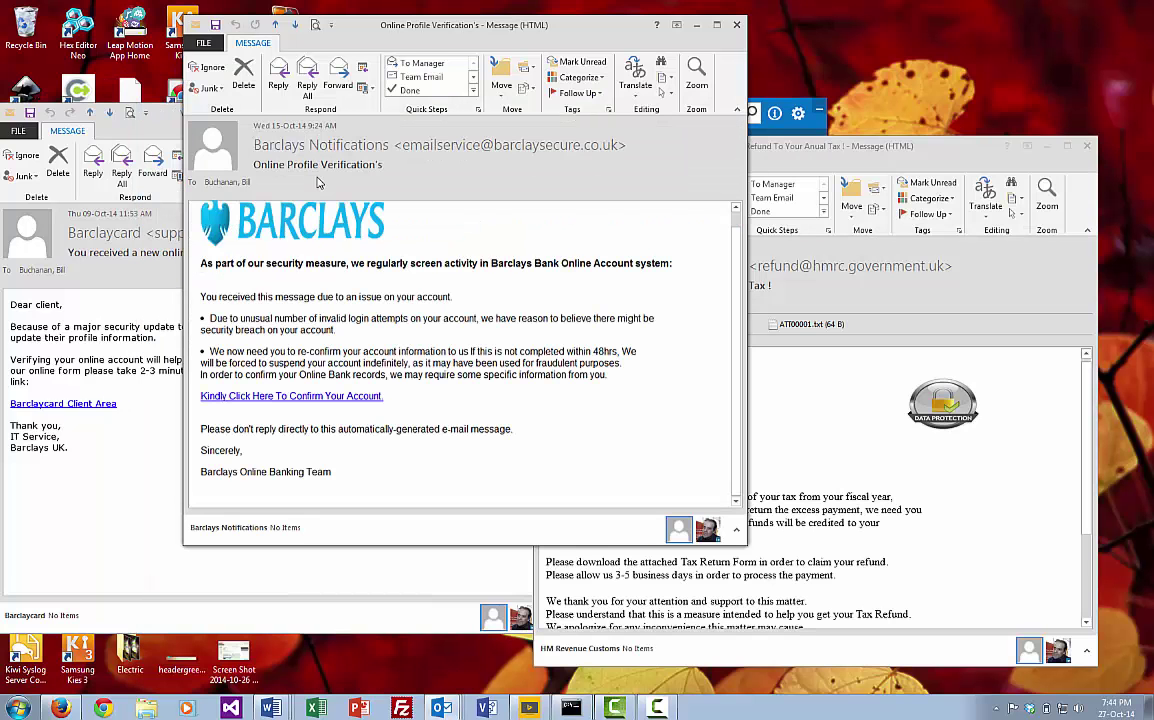
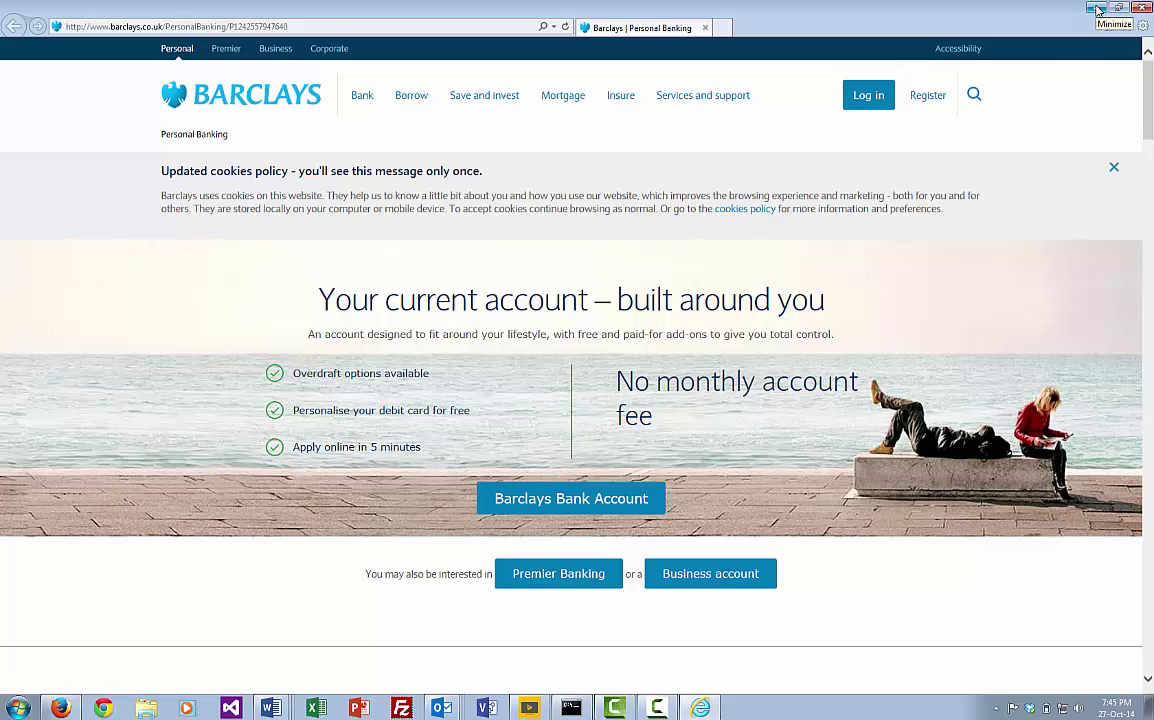
- Minimize the Barclays website and check the HM Revenue Customs email and the Barclaycard email's Client Area link target
left_click(1098, 9)
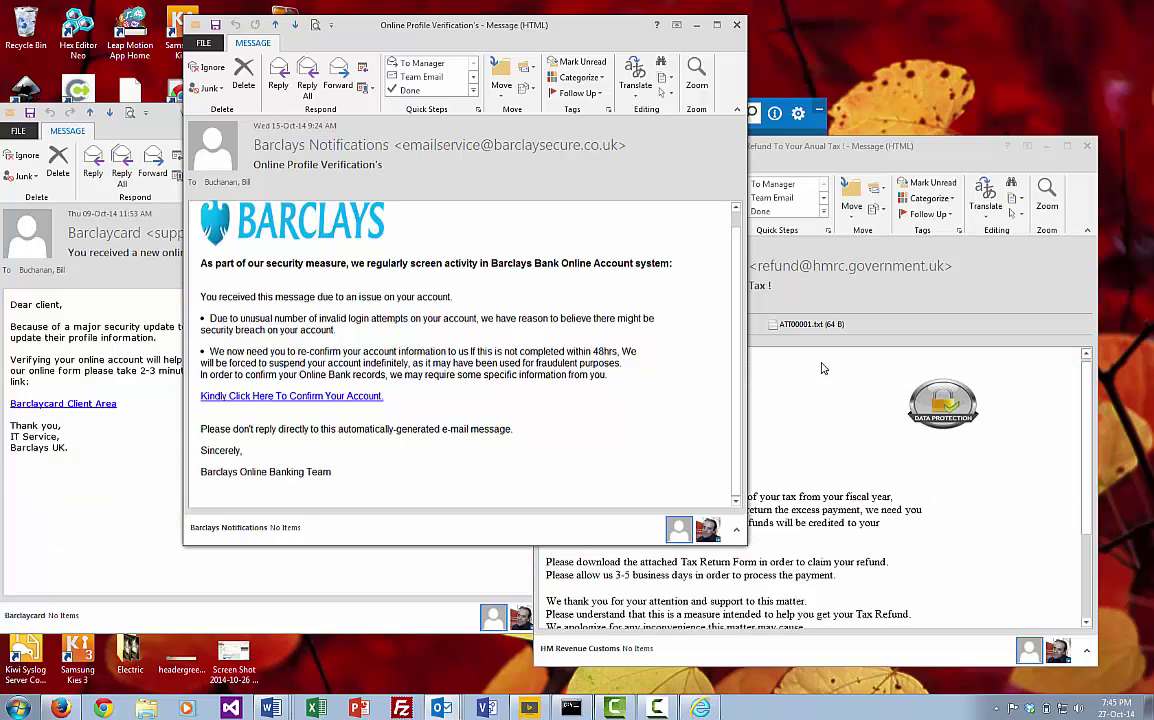
left_click(830, 497)
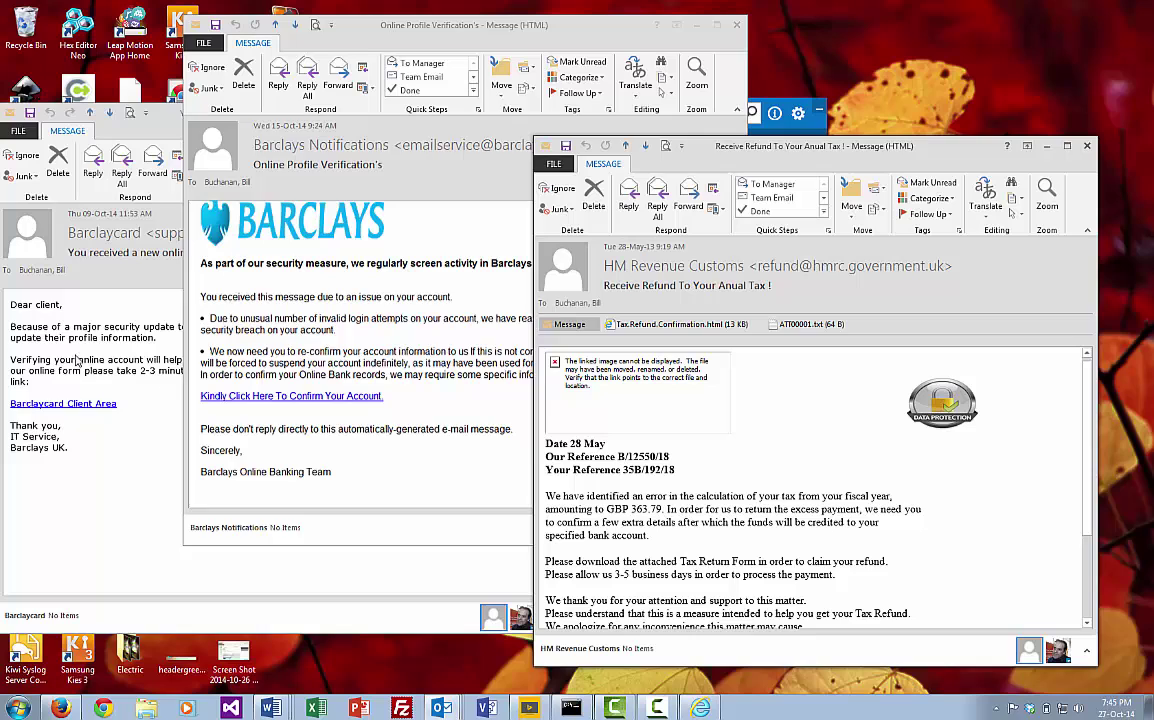
left_click(130, 362)
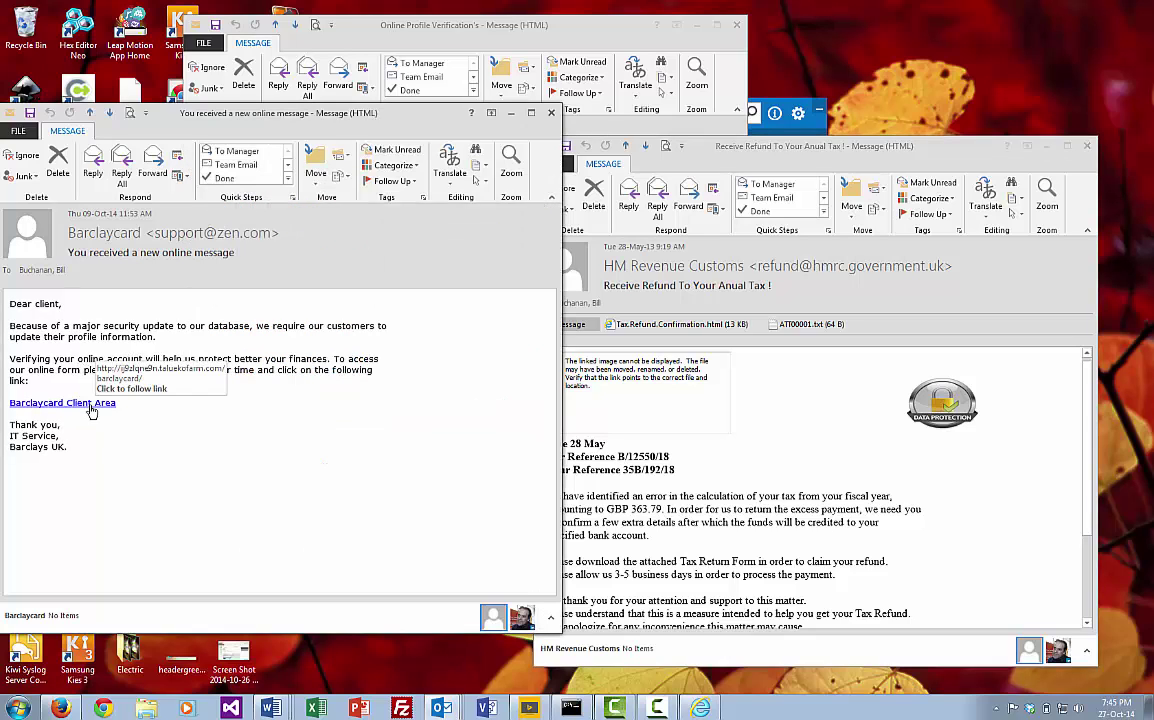
- Open the message properties of the Barclays "Online Profile Verification's" email
left_click(533, 25)
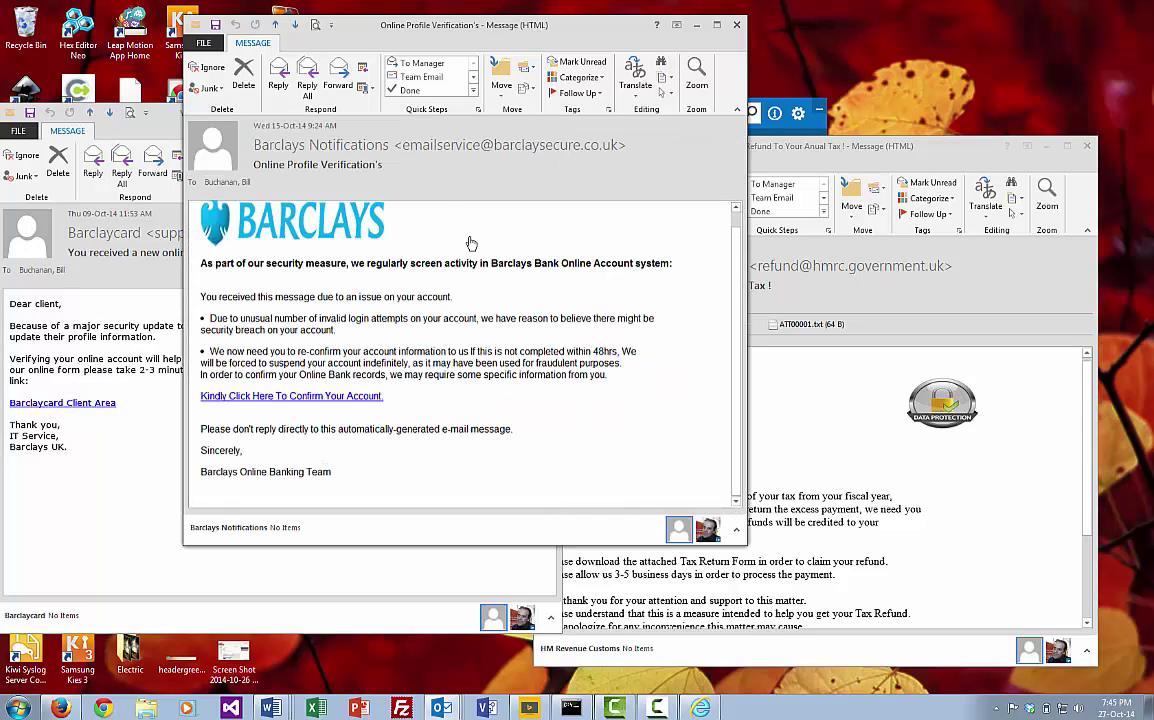
left_click(203, 43)
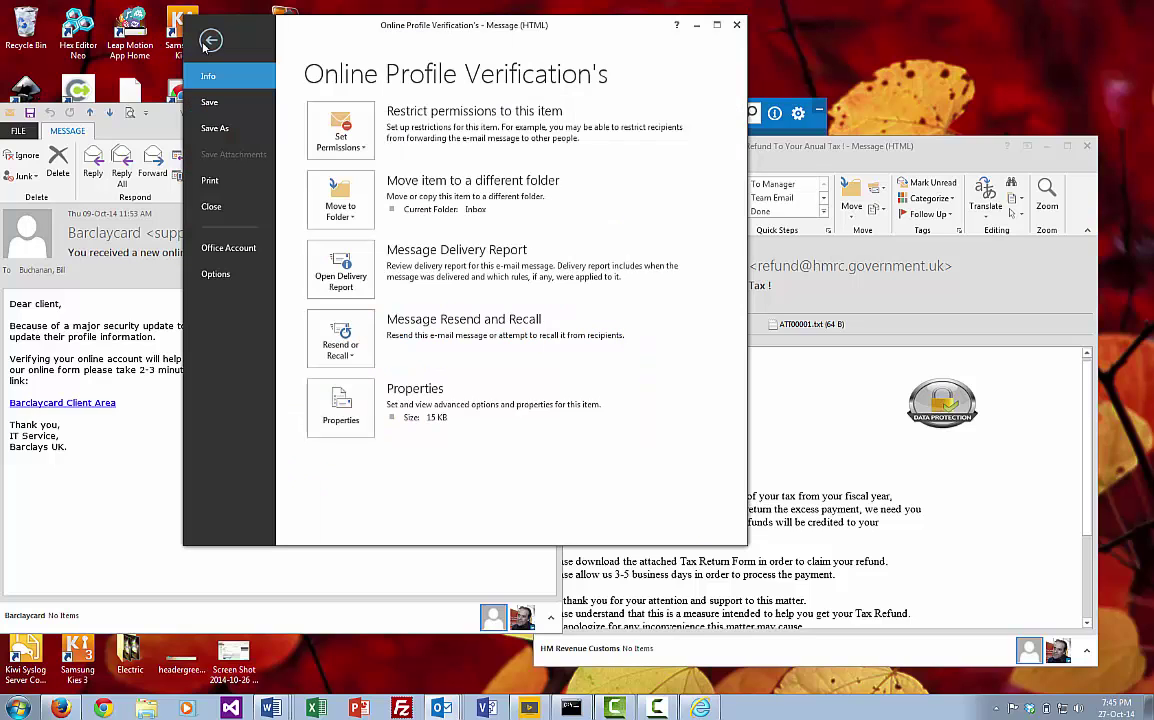
left_click(340, 405)
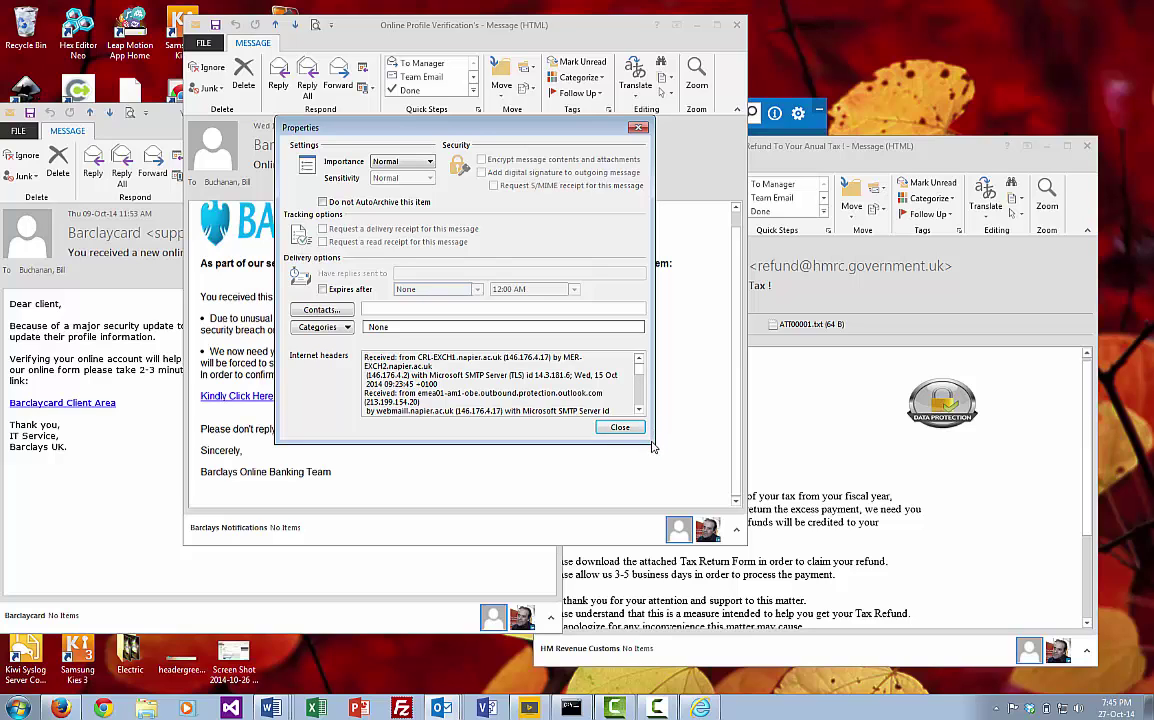
- Skim the first Received entries in the internet headers and return to the beginning of the header text
left_click_drag(641, 372, 641, 375)
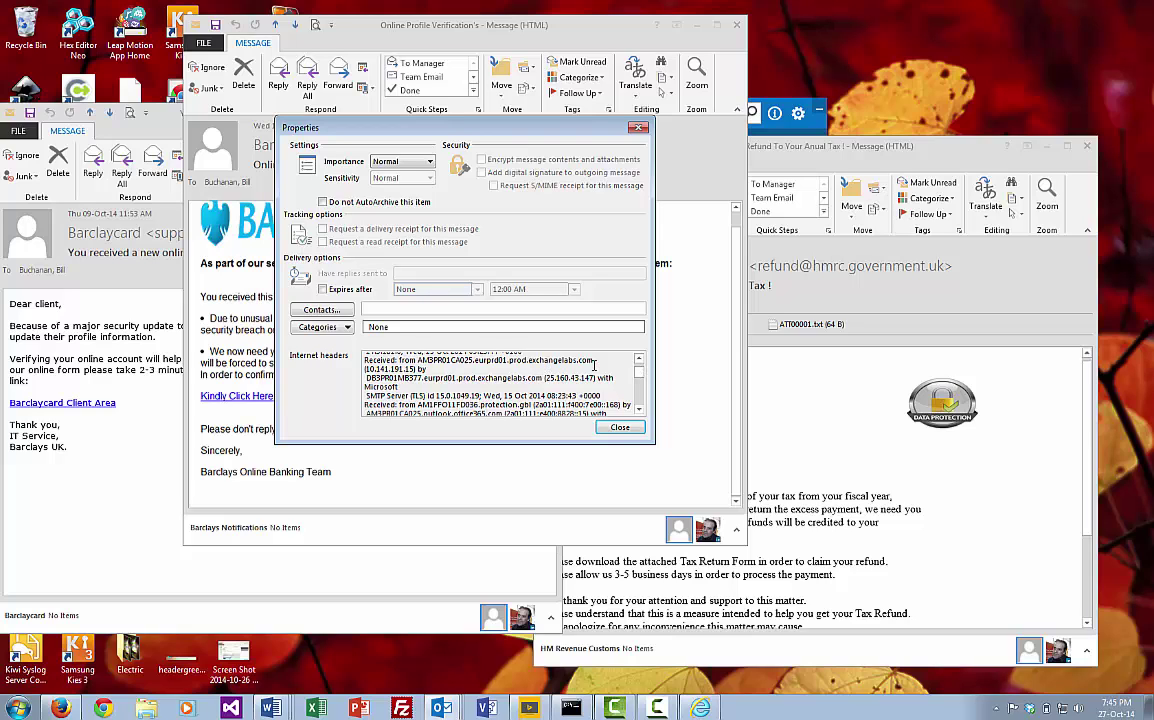
left_click(640, 359)
left_click(640, 359)
left_click(640, 359)
left_click(640, 359)
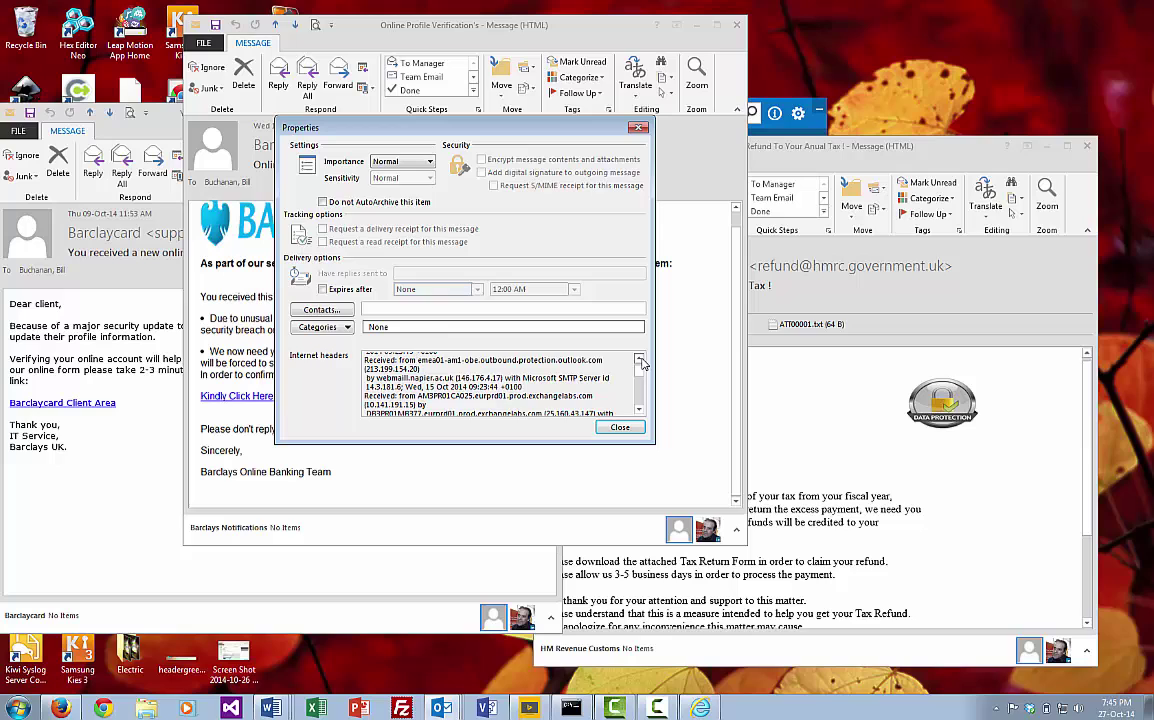
left_click(640, 359)
left_click(640, 359)
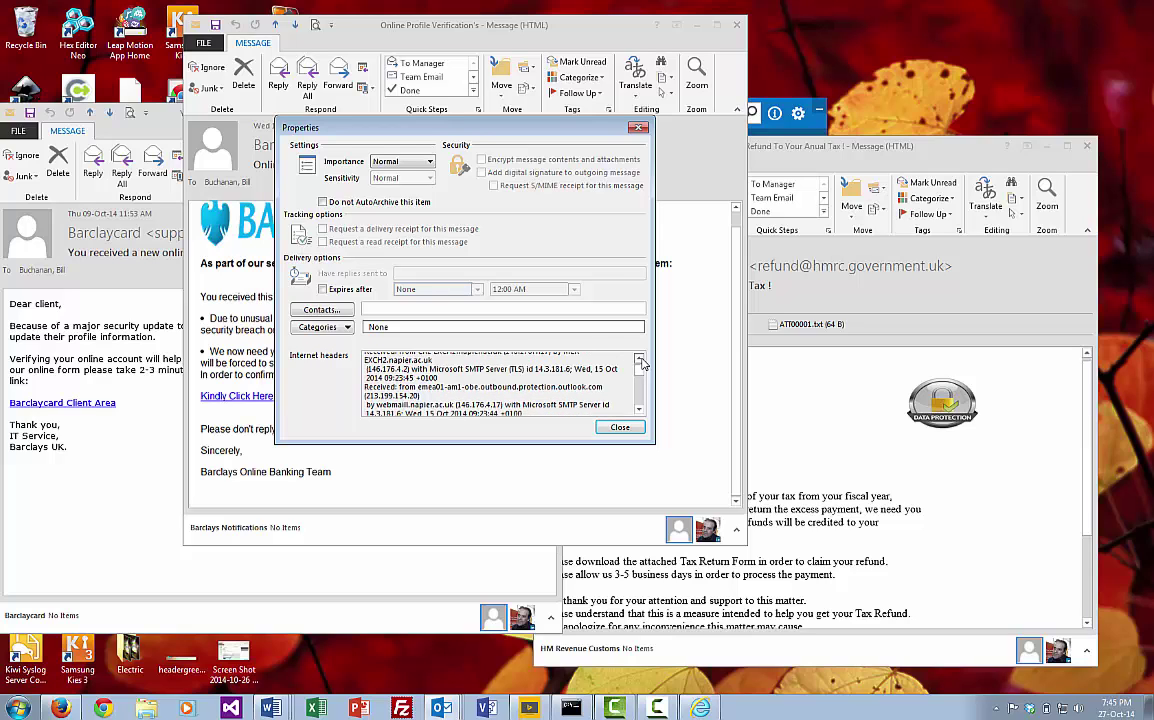
left_click(640, 359)
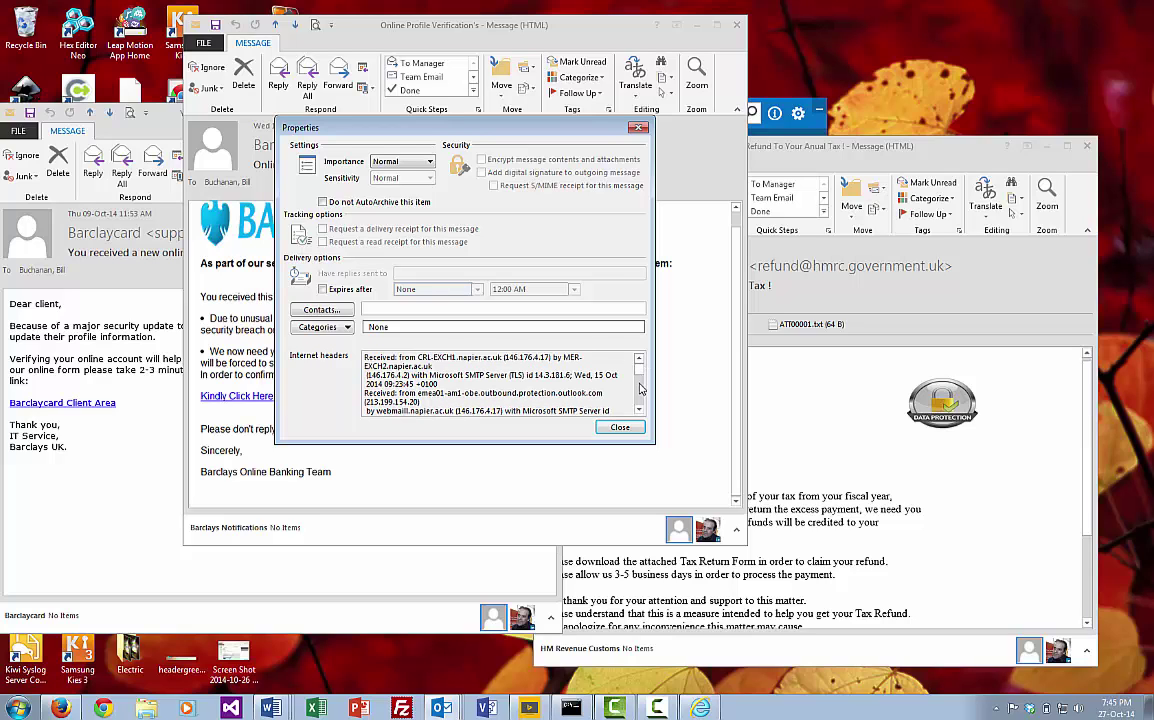
- Trace the Received entries in the internet headers from the newest hop down to the imsva.intranet.prolan.hu relay
scroll(640, 375, "down", 1)
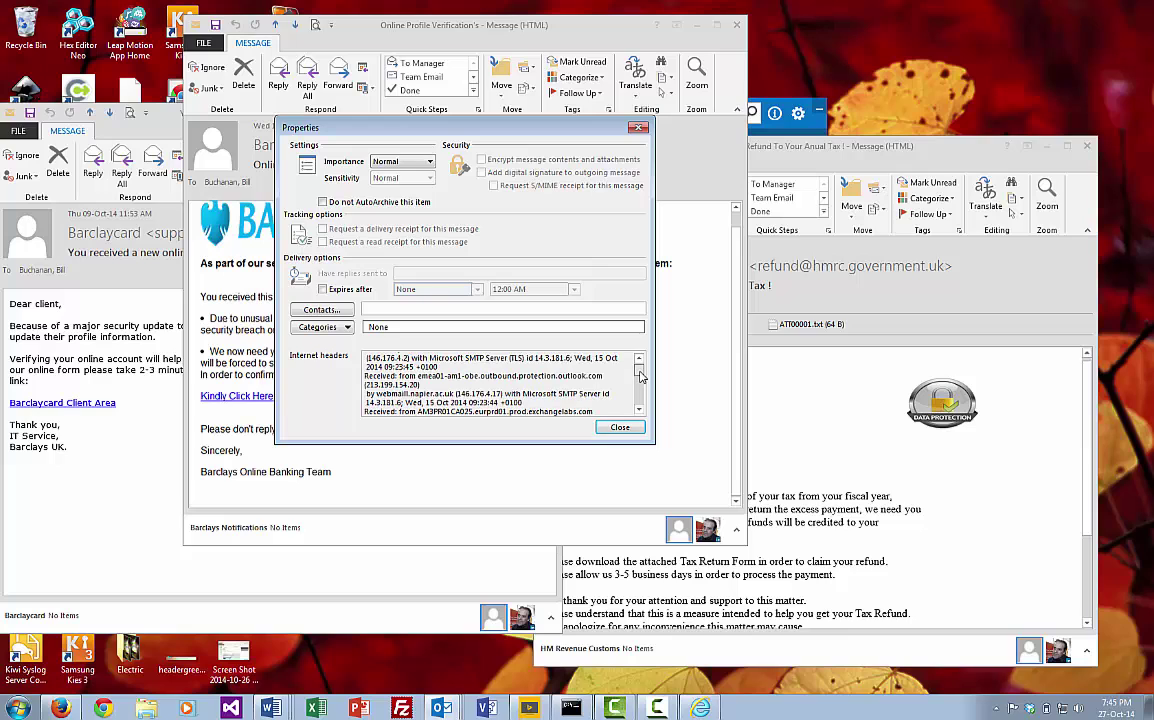
scroll(640, 375, "down", 1)
scroll(640, 376, "down", 1)
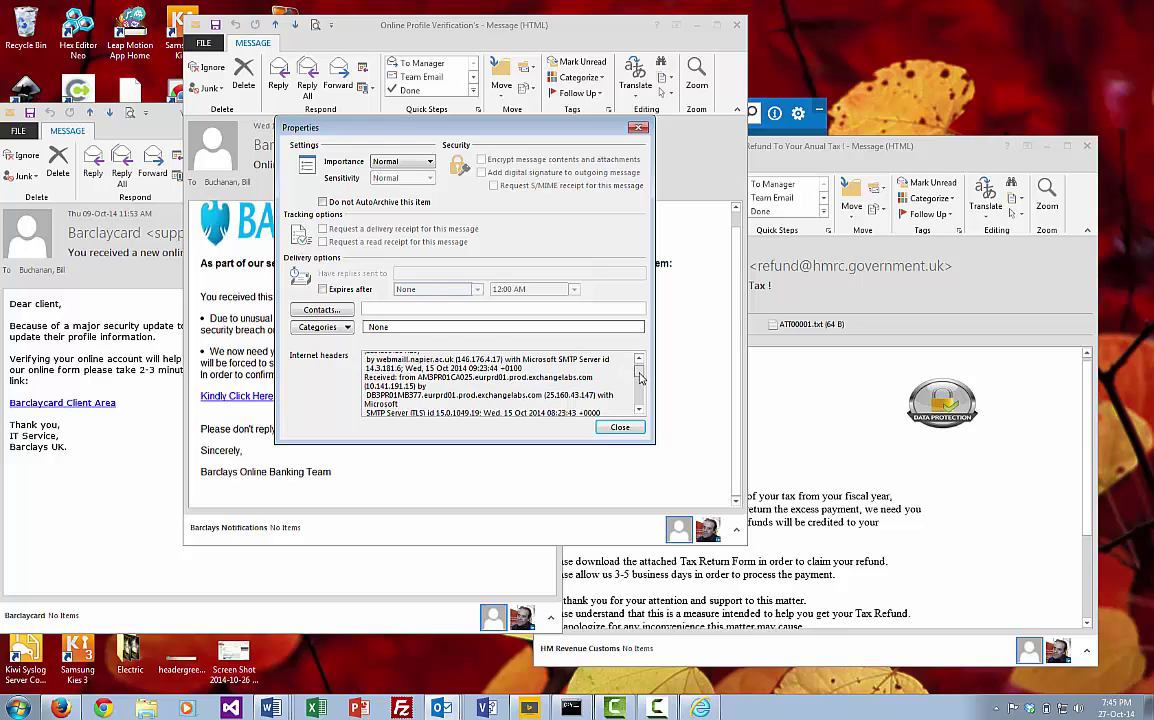
scroll(640, 376, "down", 1)
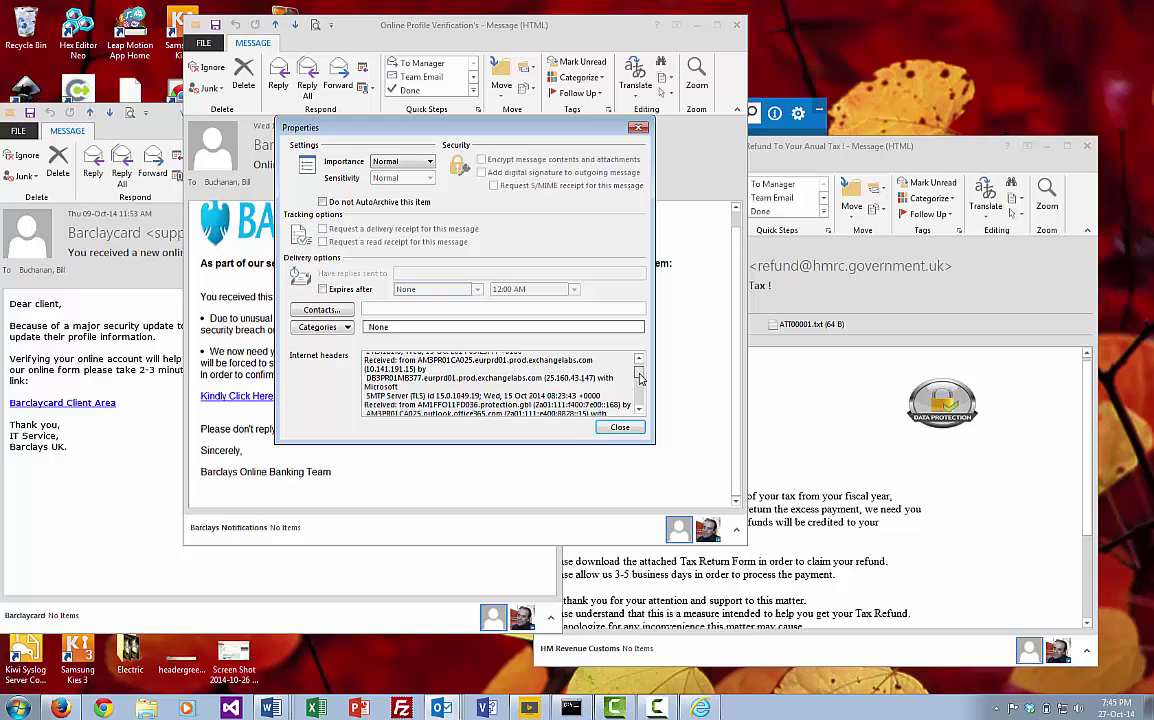
scroll(640, 409, "down", 1)
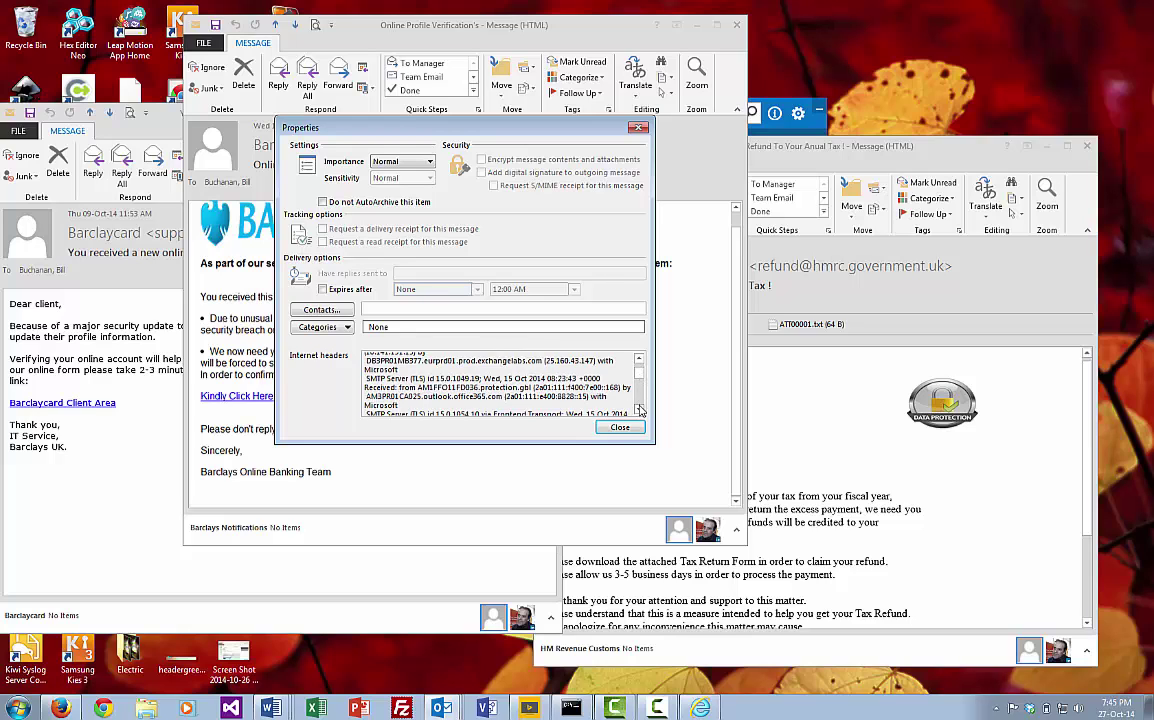
scroll(640, 409, "down", 1)
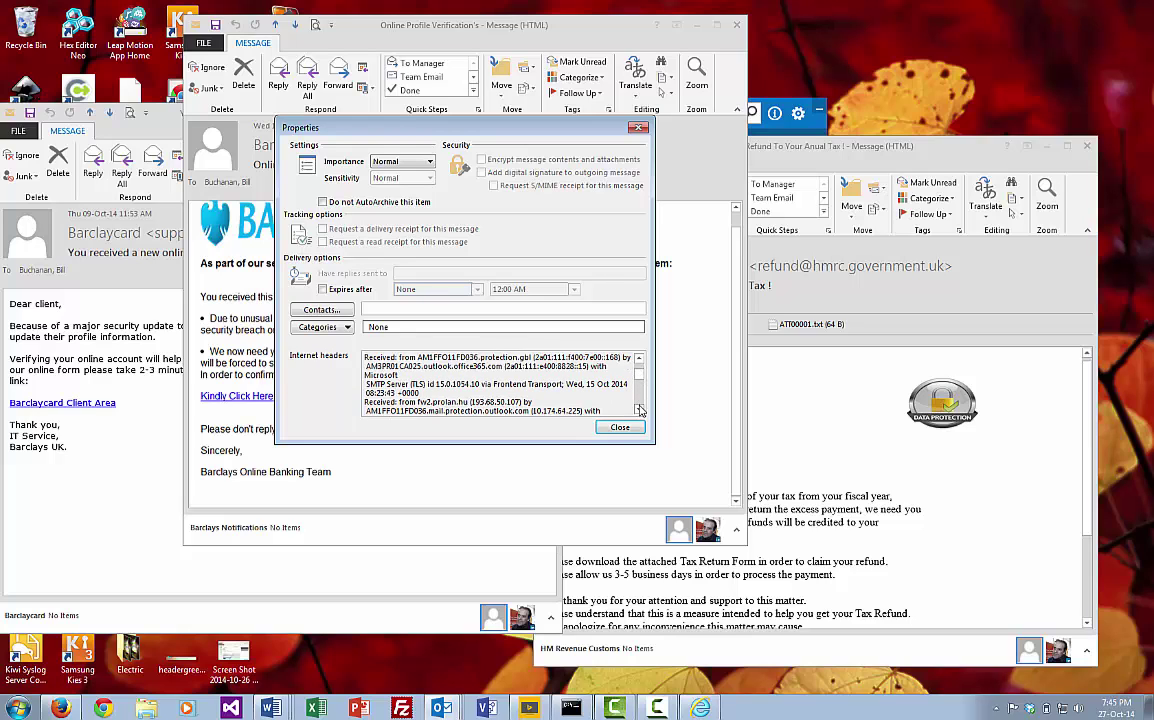
scroll(640, 409, "down", 4)
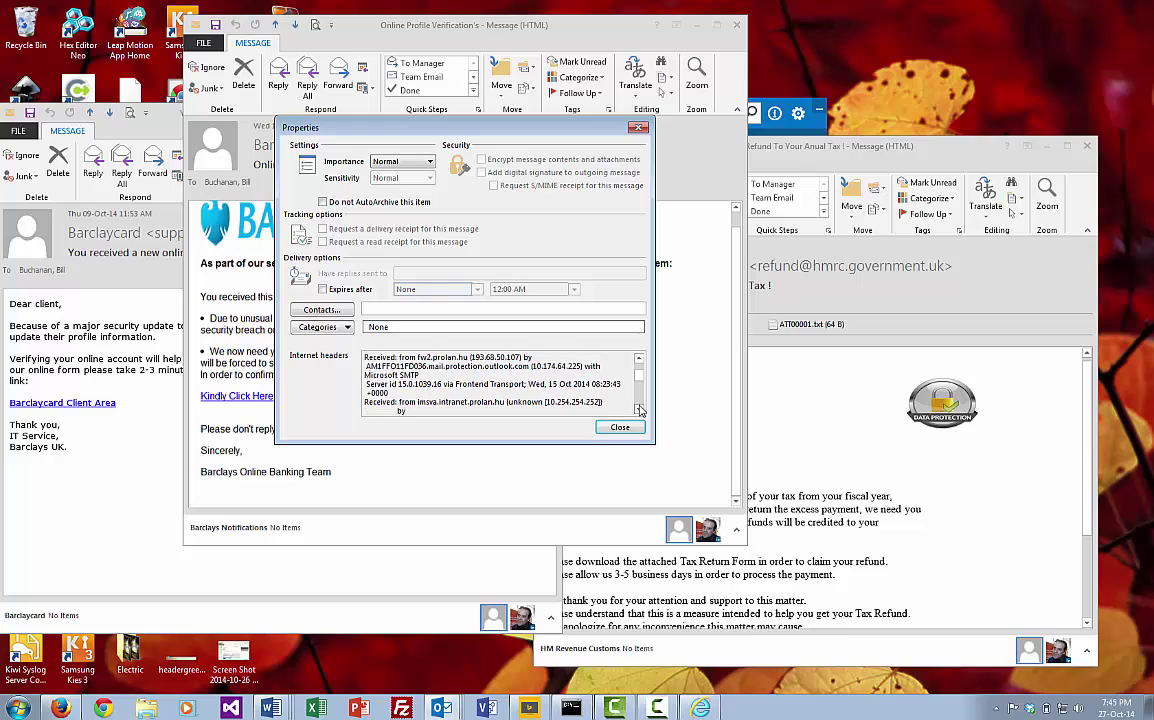
scroll(640, 409, "down", 1)
scroll(640, 409, "down", 1)
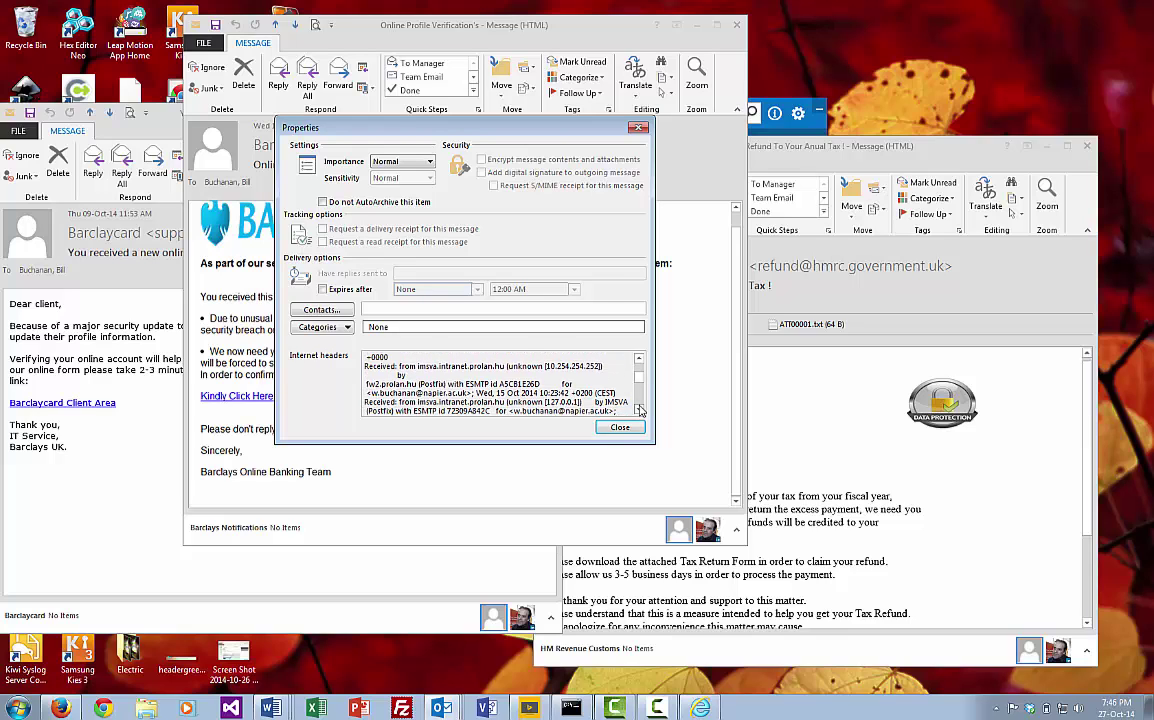
- Highlight the IP address 10.254.254.253 in the Received entry from fw2.prolan.hu
left_click(640, 409)
left_click(640, 409)
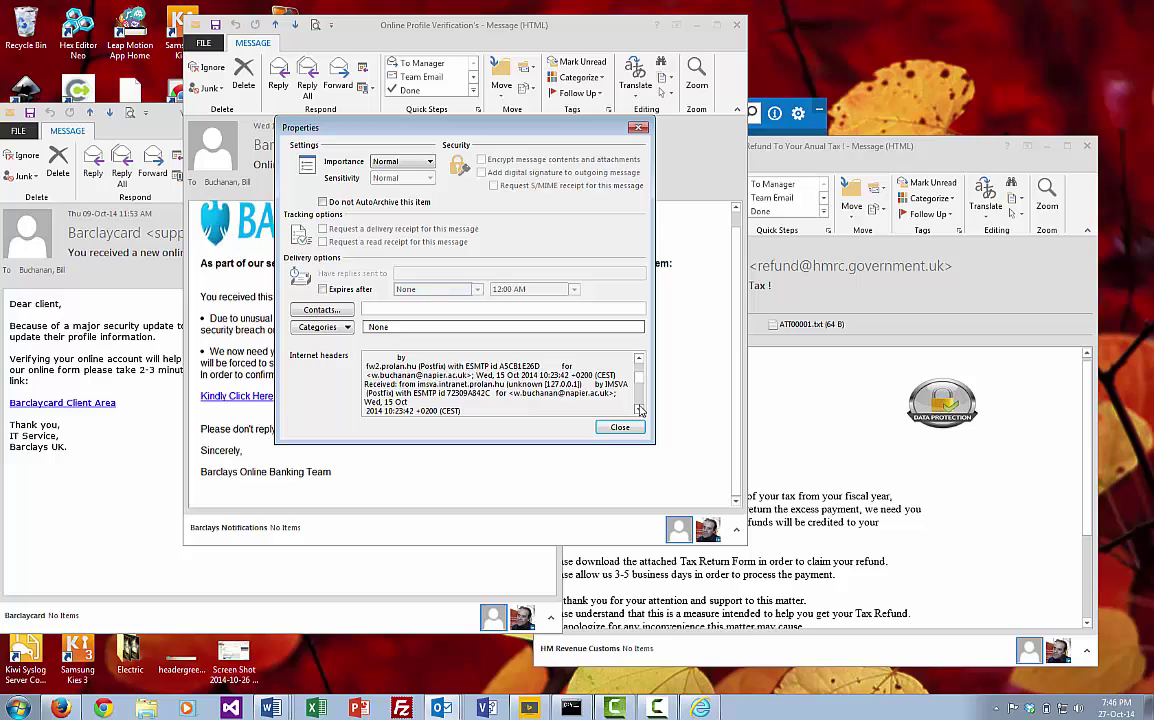
left_click(640, 409)
left_click(640, 409)
left_click(640, 409)
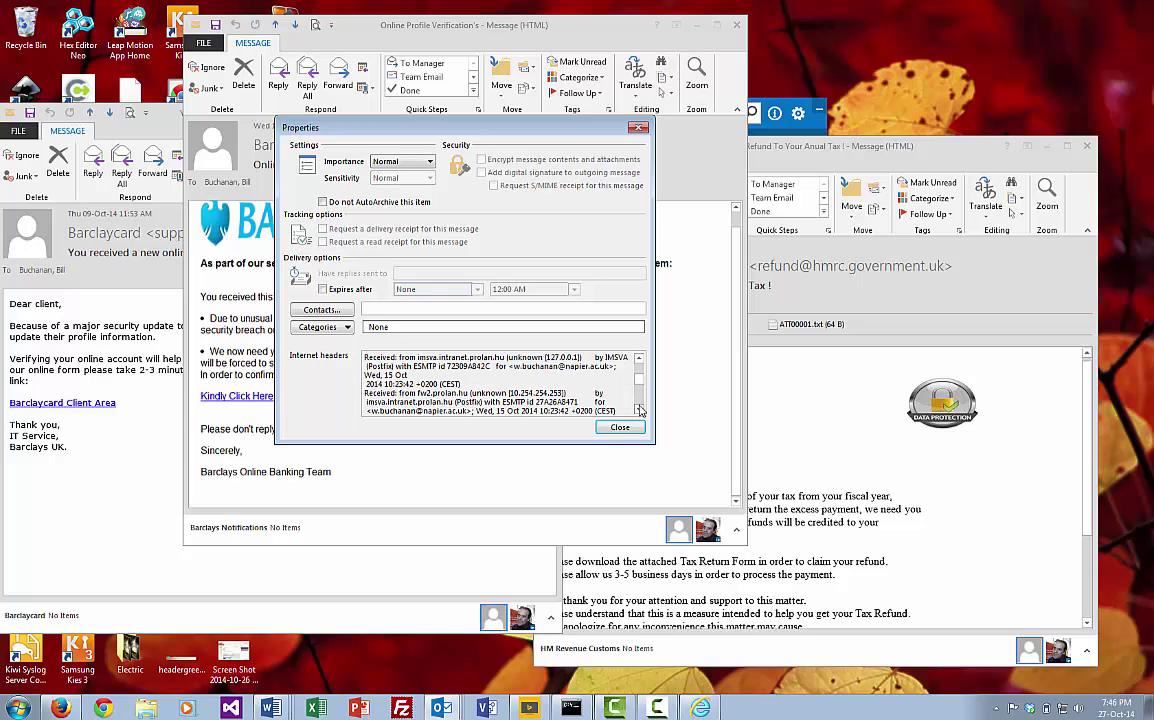
left_click(640, 409)
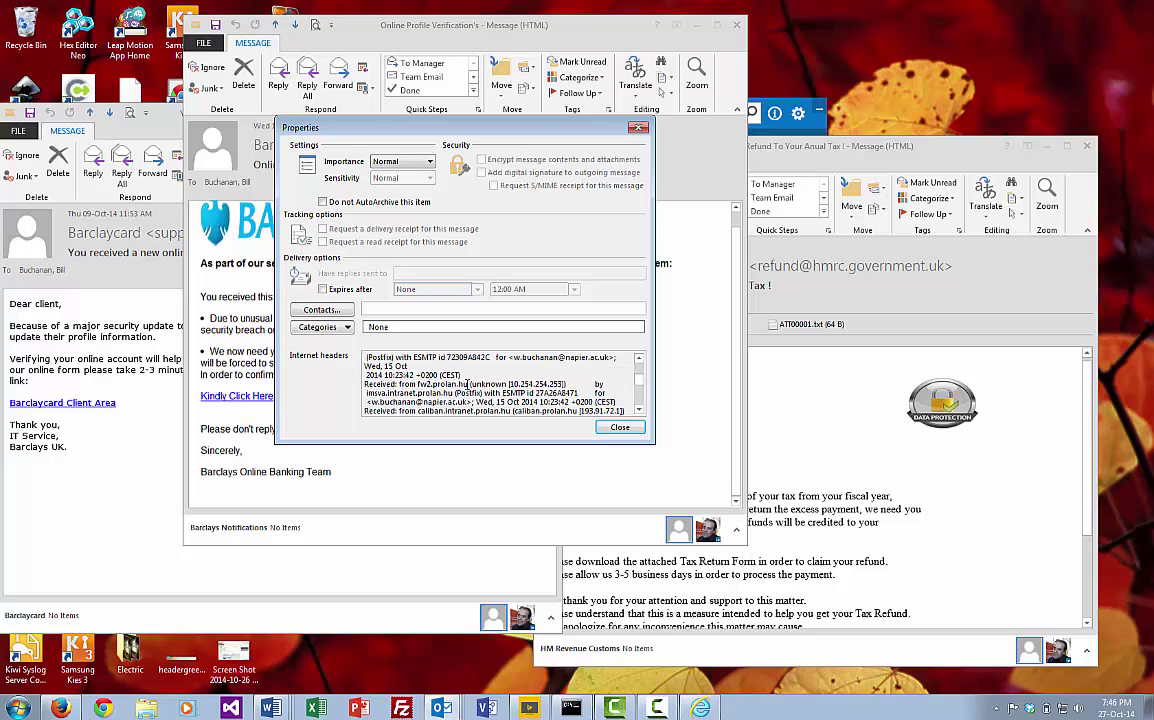
left_click_drag(565, 384, 511, 384)
- Highlight the host name caliban.intranet.prolan.hu in the next Received entry of the internet headers
left_click(639, 411)
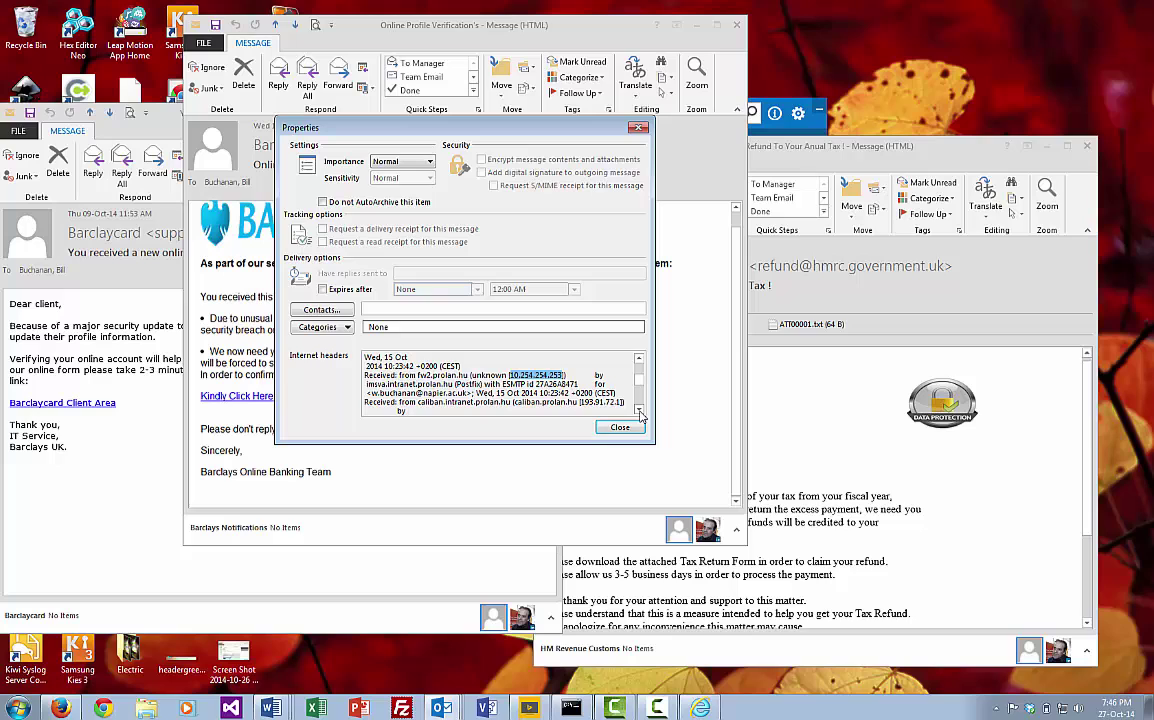
left_click(639, 411)
left_click(639, 411)
left_click(639, 411)
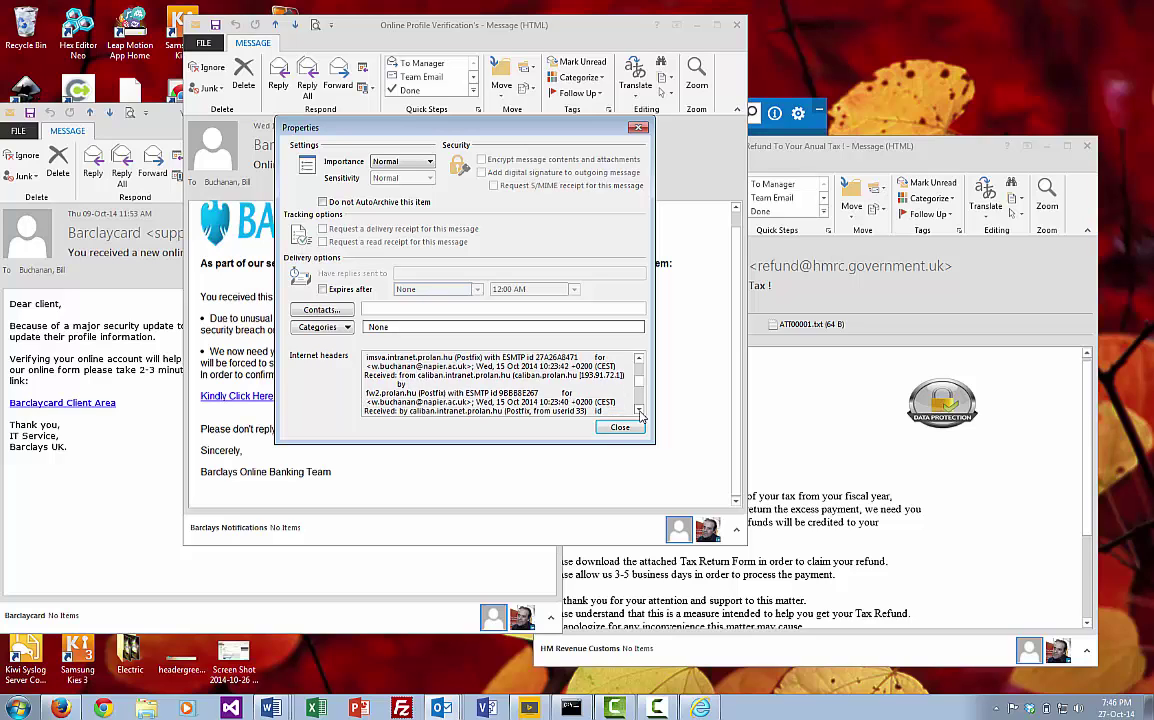
left_click(639, 411)
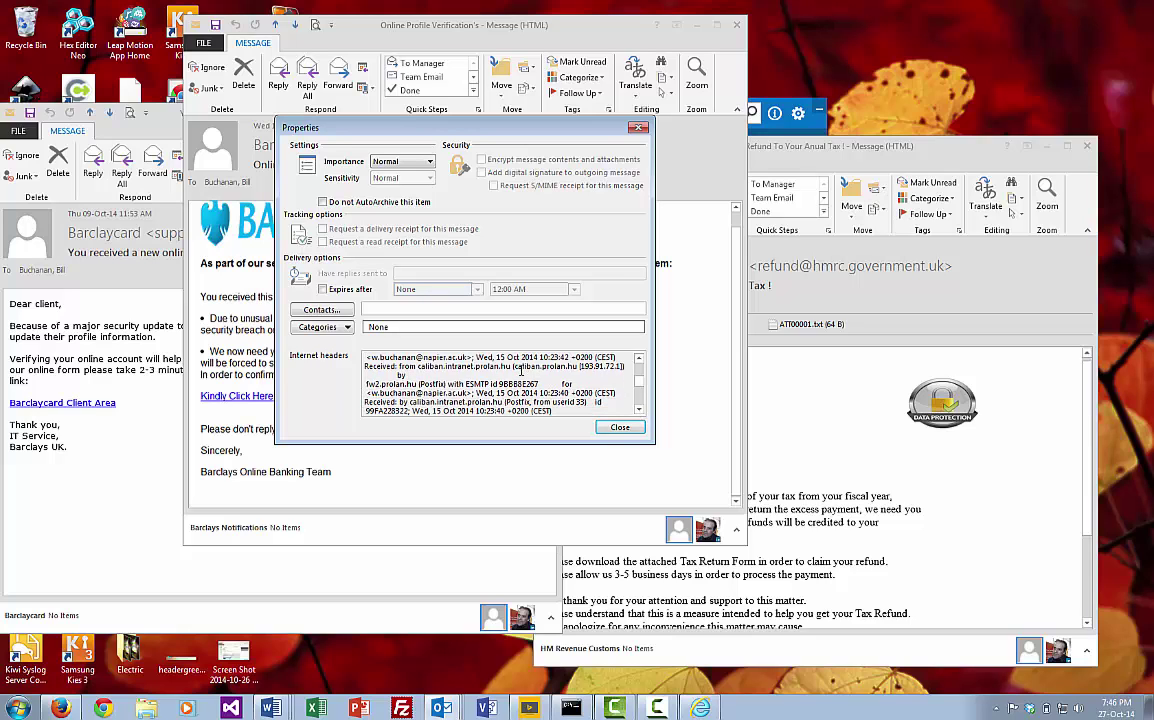
left_click_drag(513, 366, 418, 367)
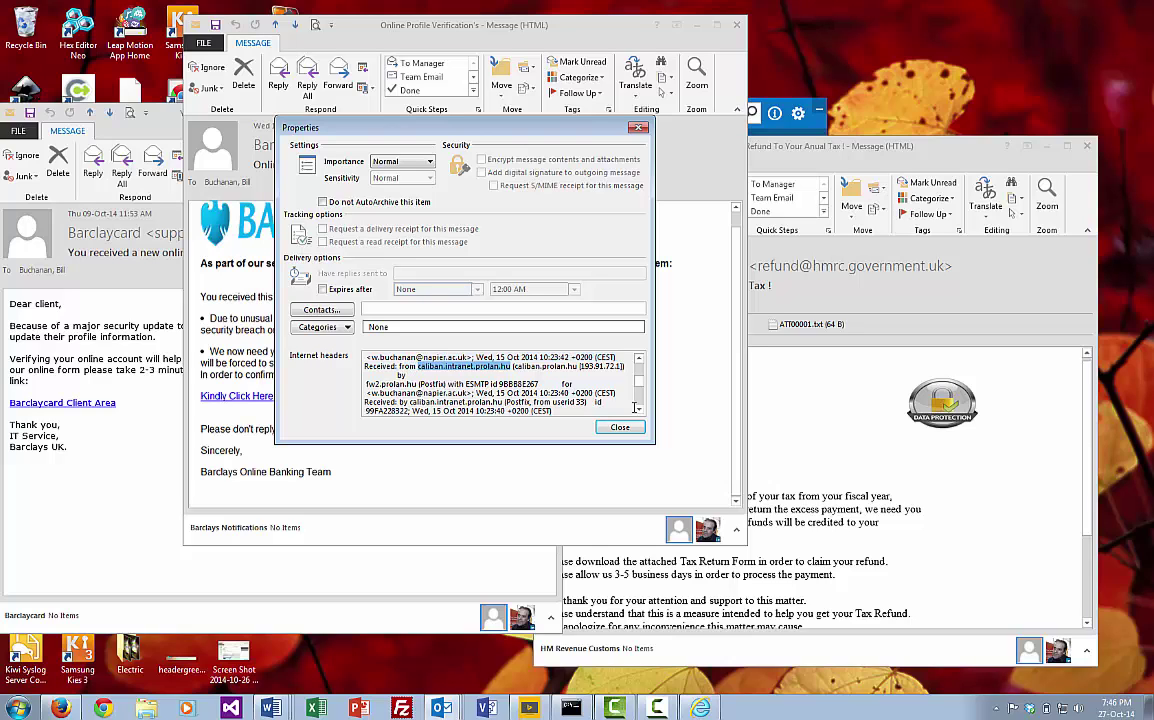
- Read the oldest Received entry and highlight the host name caliban.intranet.prolan.hu again in the entry just above it
left_click(639, 411)
left_click(639, 411)
left_click(639, 411)
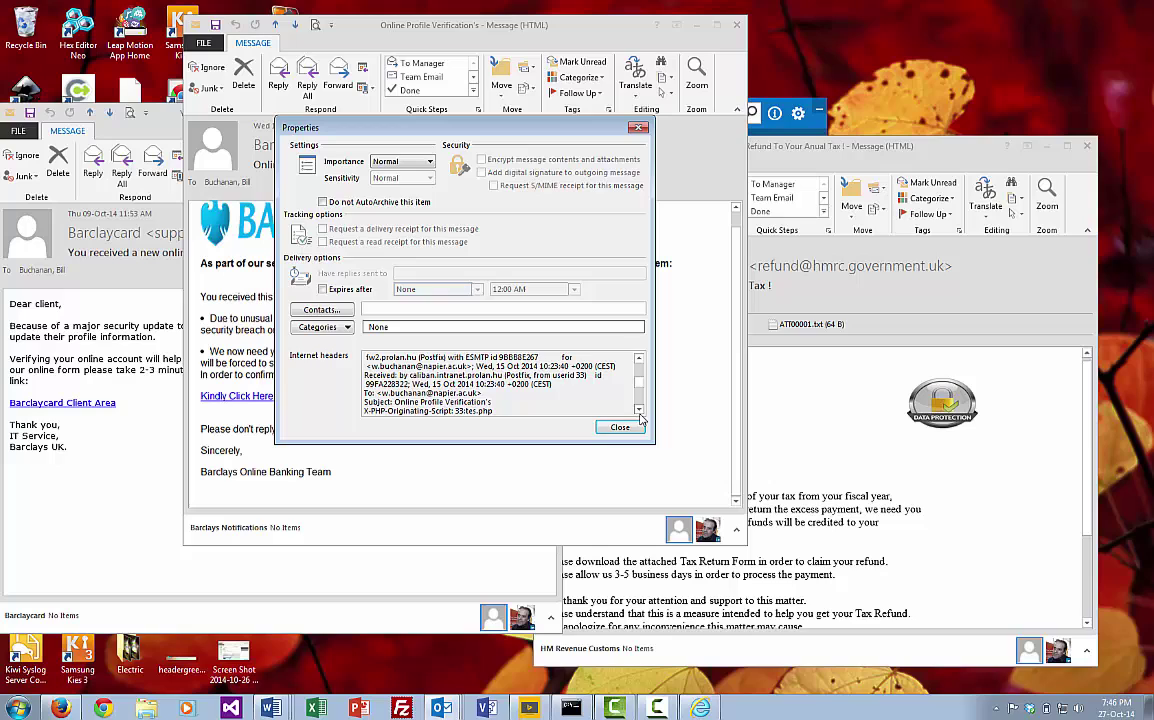
left_click(639, 359)
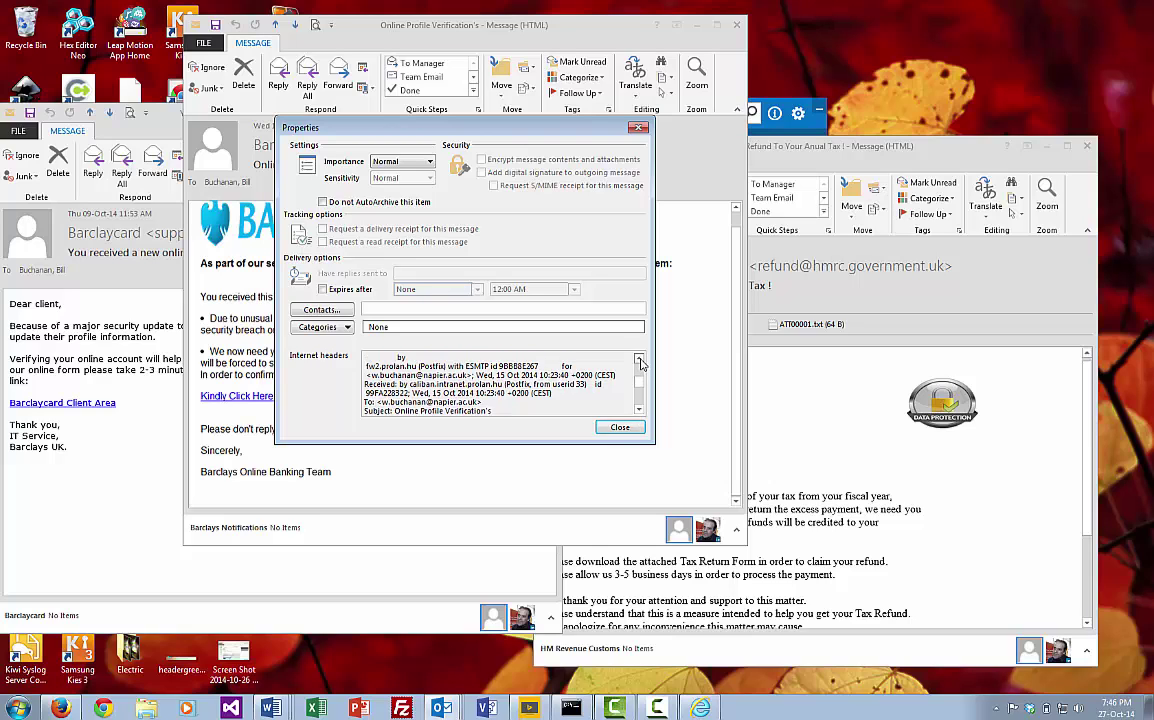
left_click(639, 359)
double_click(465, 357)
left_click(473, 375)
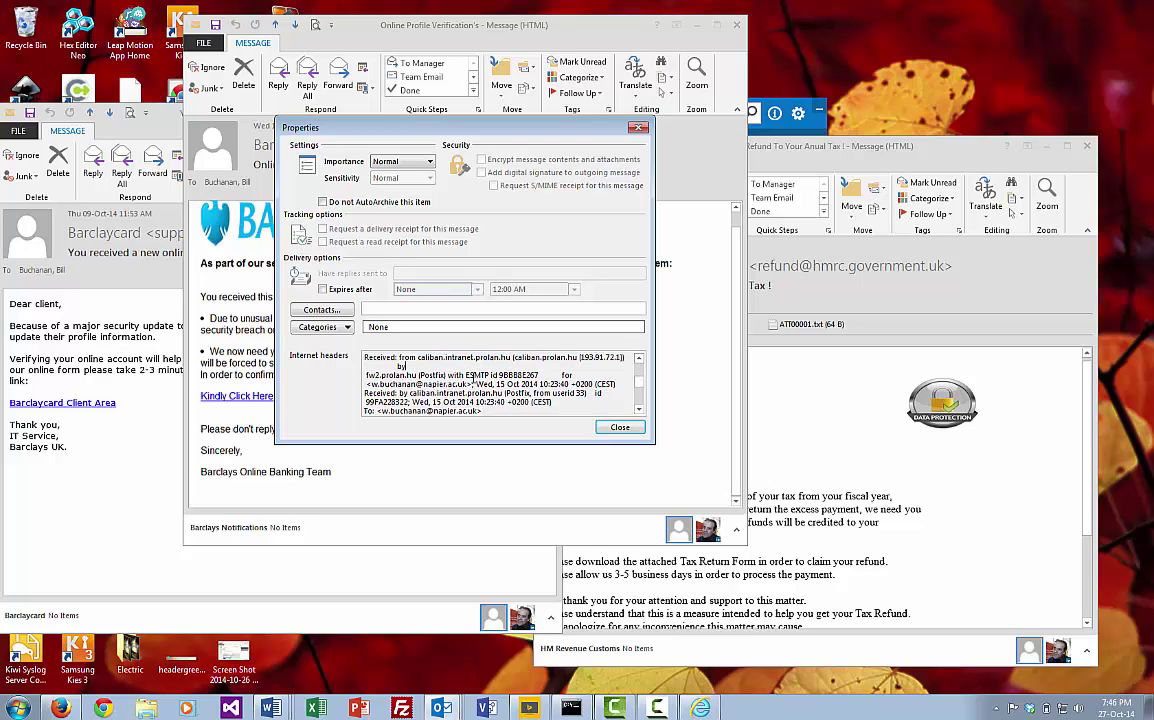
left_click_drag(511, 357, 418, 357)
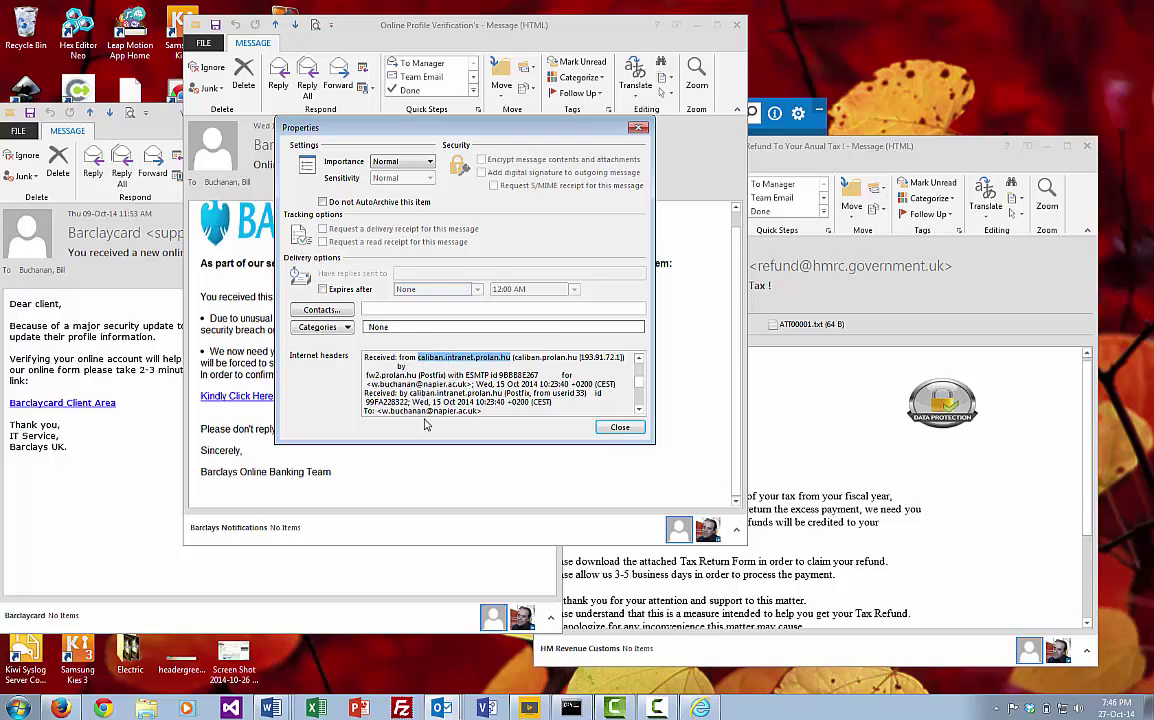
- Trace the Received entries back towards the newer hops and highlight imsva.intranet.prolan.hu in the entry received by fw2.prolan.hu
left_click(639, 359)
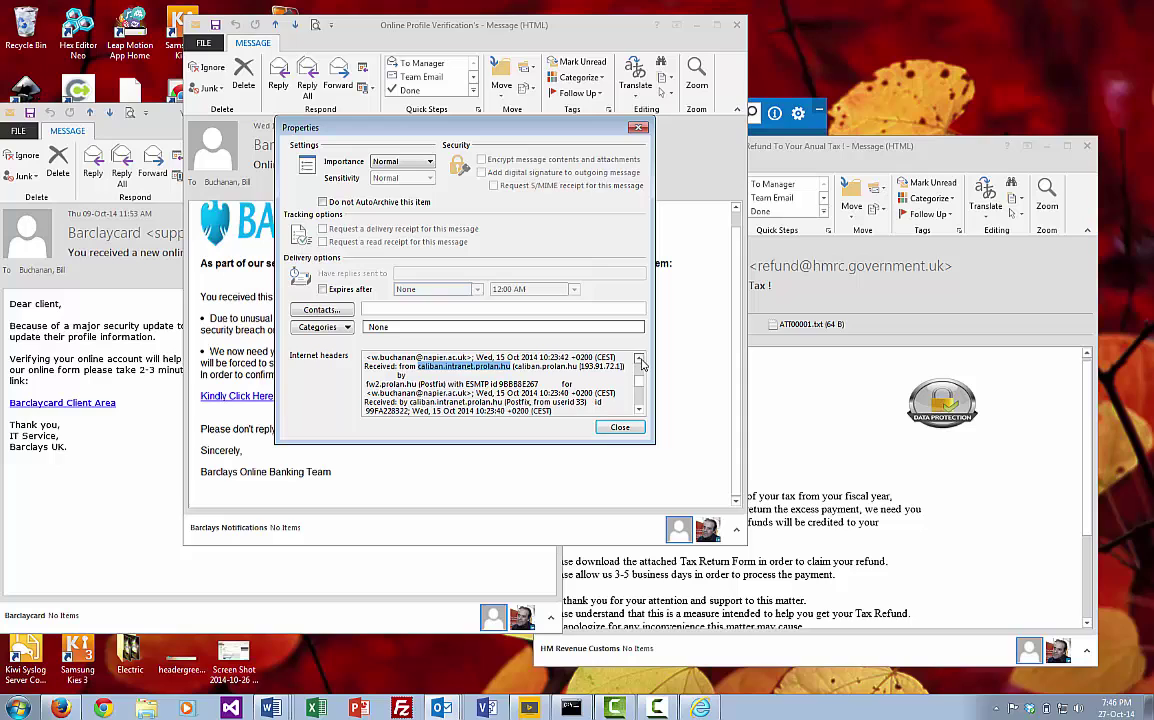
left_click(639, 359)
left_click(639, 359)
left_click(639, 359)
left_click(639, 359)
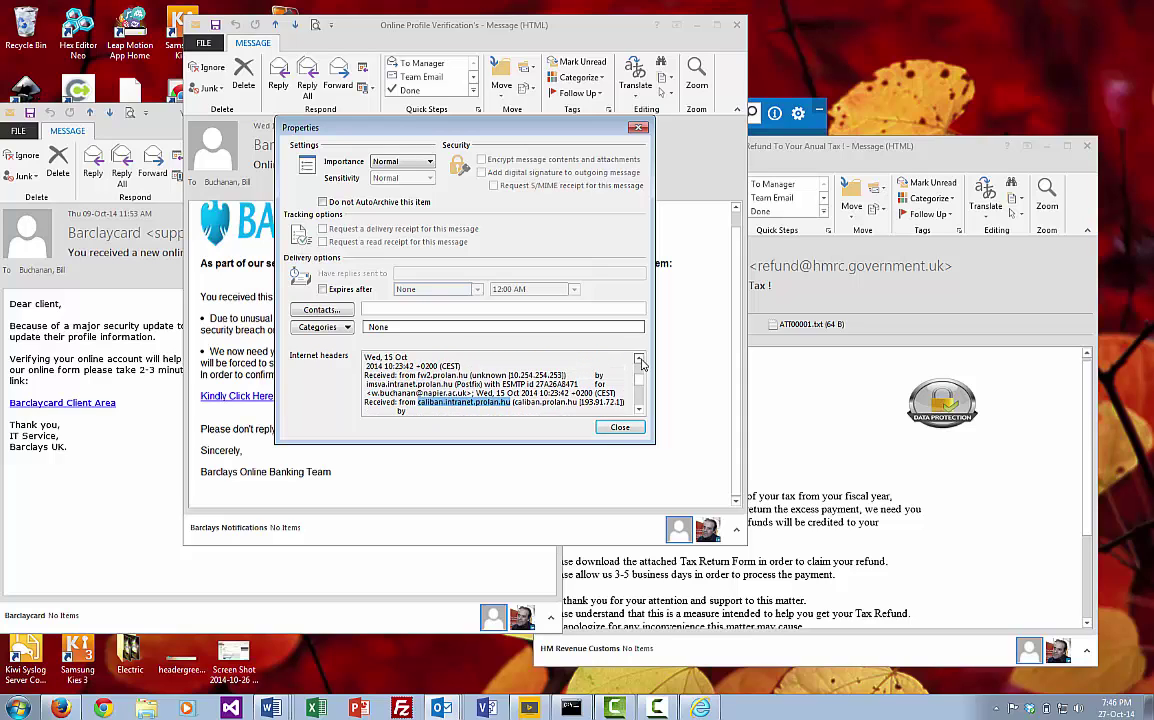
left_click(639, 359)
left_click(639, 359)
left_click(639, 359)
left_click(639, 359)
left_click(639, 359)
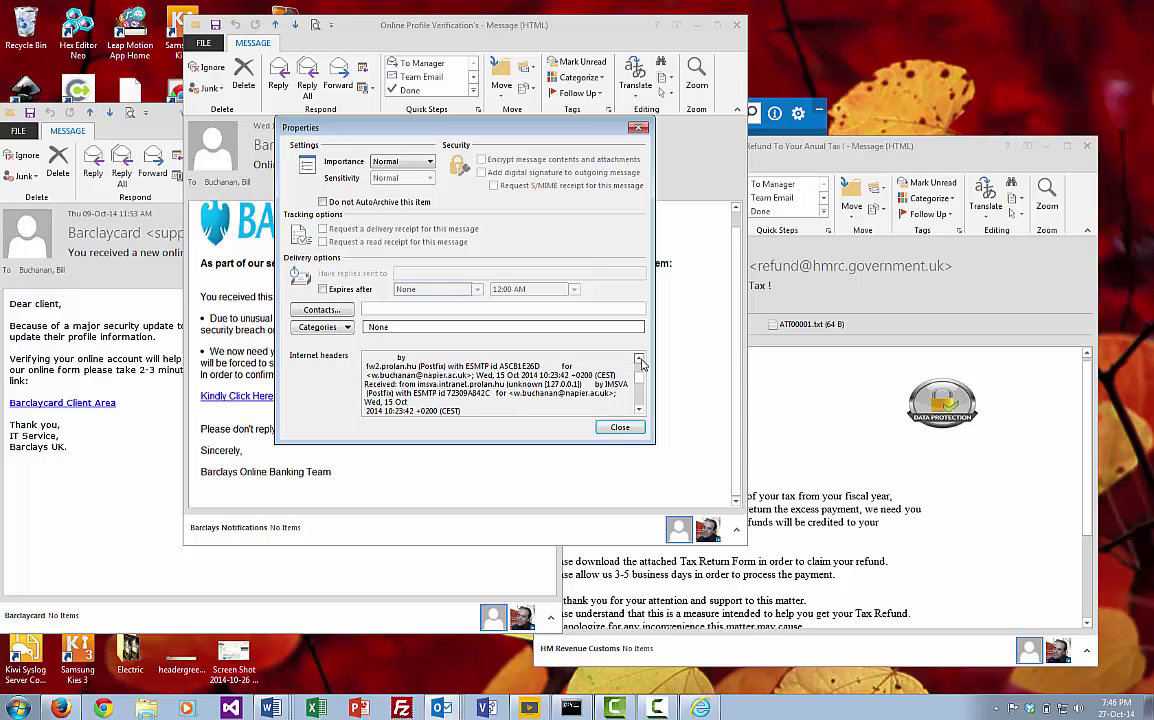
left_click(639, 359)
left_click(639, 359)
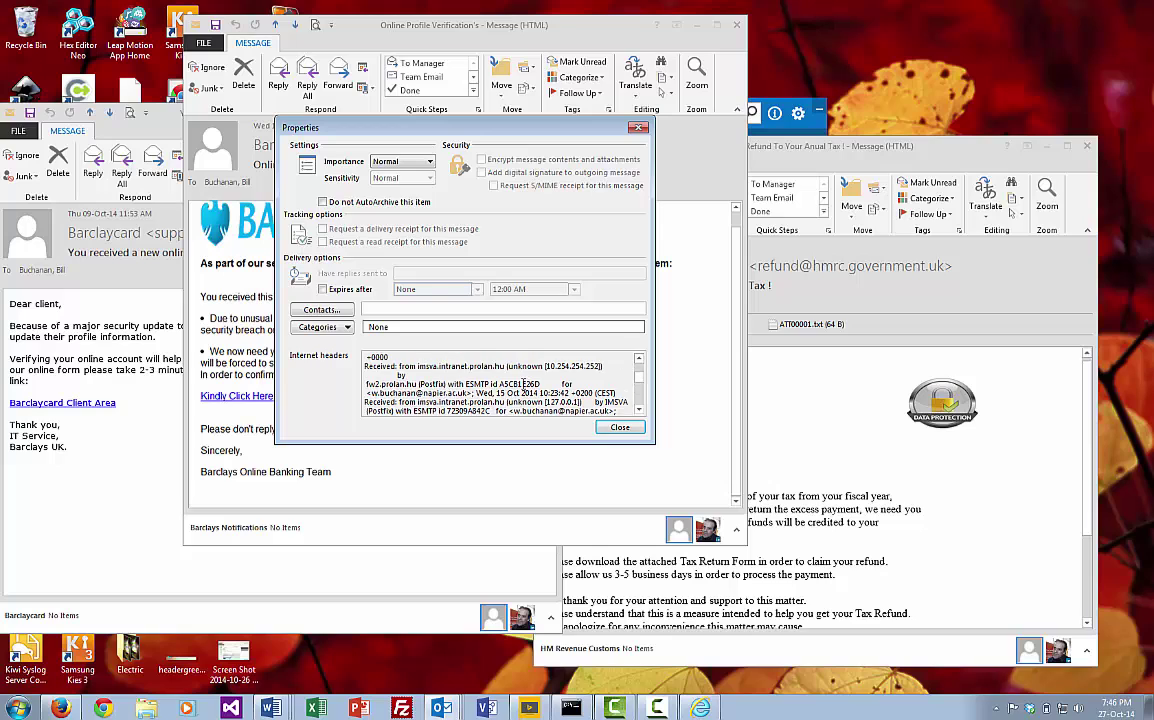
left_click_drag(508, 368, 424, 368)
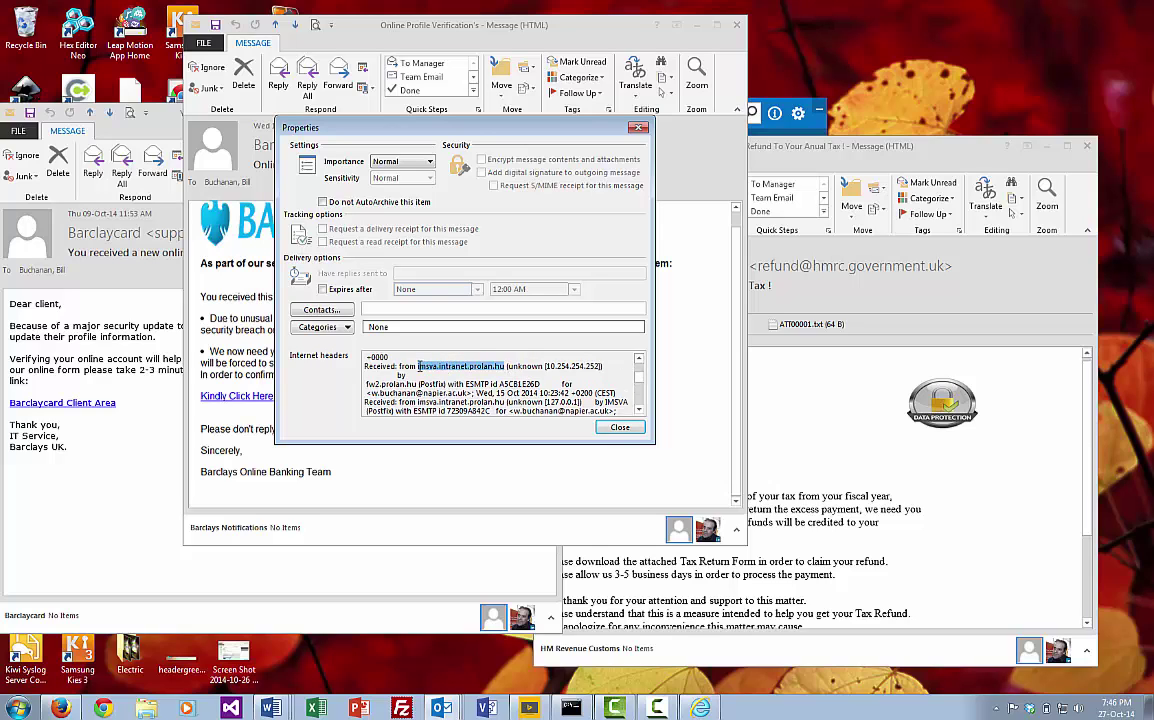
- Highlight fw2.prolan.hu in the entry received by the Outlook protection server, and CRL-EXCH1.napier.ac.uk in the newest Received entry
left_click(640, 362)
left_click(640, 362)
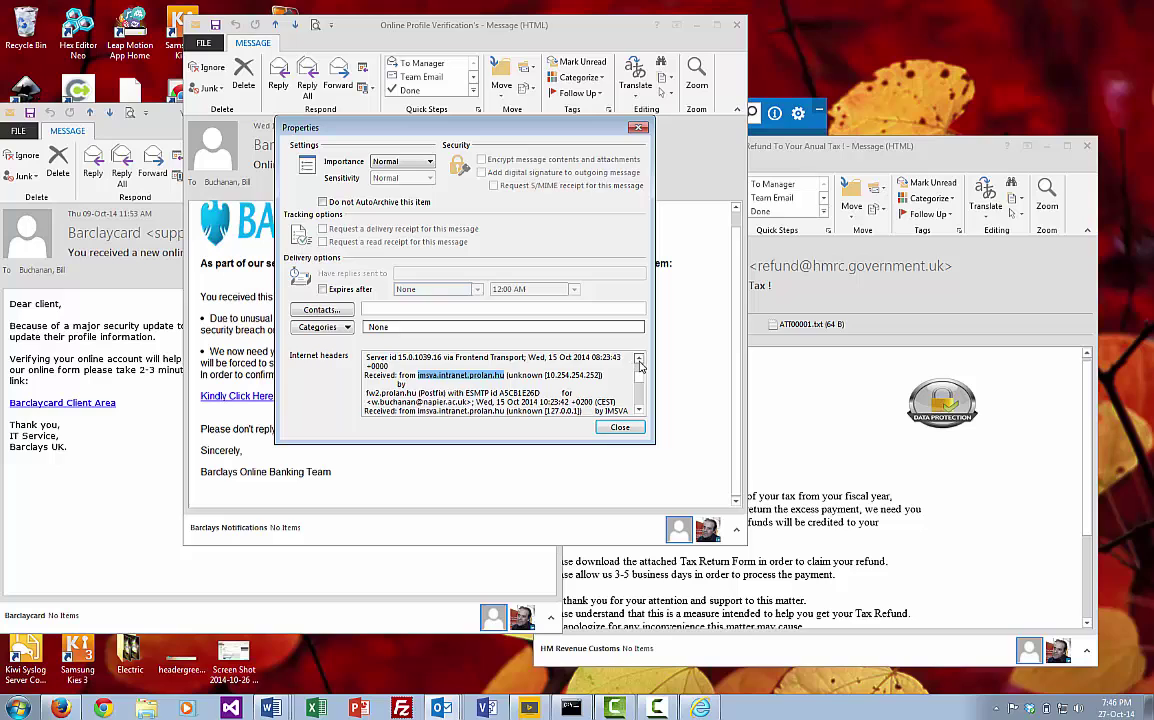
left_click(640, 362)
left_click(640, 362)
left_click(640, 362)
left_click(640, 362)
left_click(640, 362)
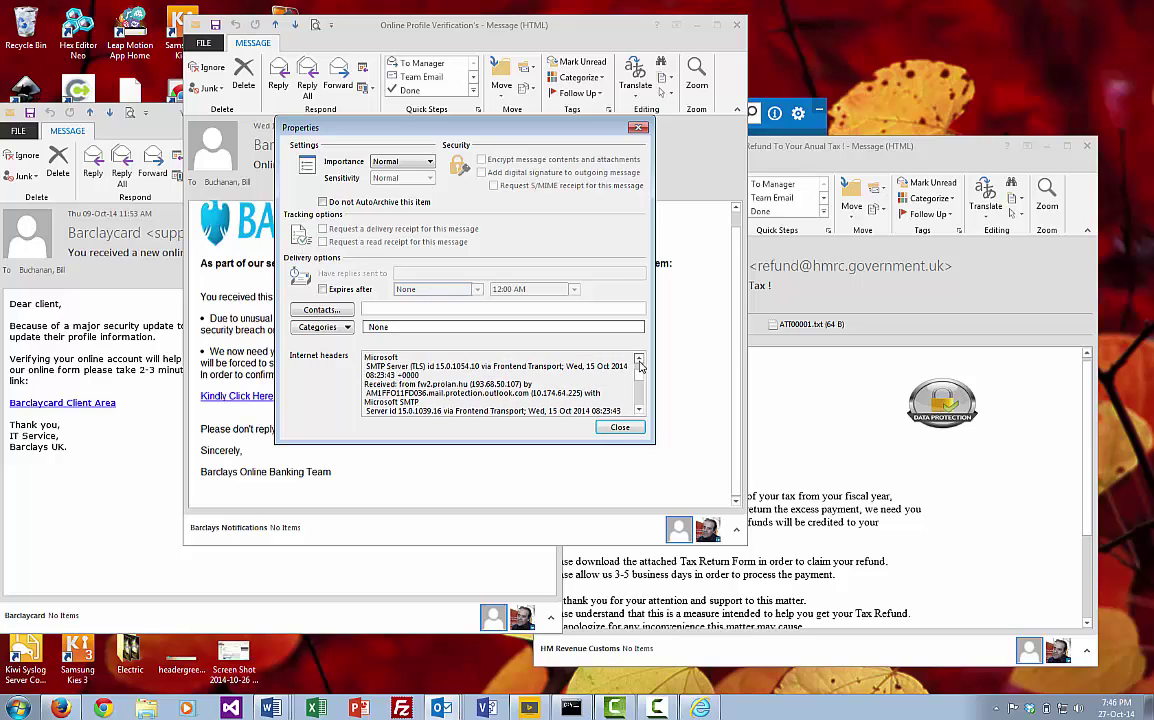
left_click(640, 362)
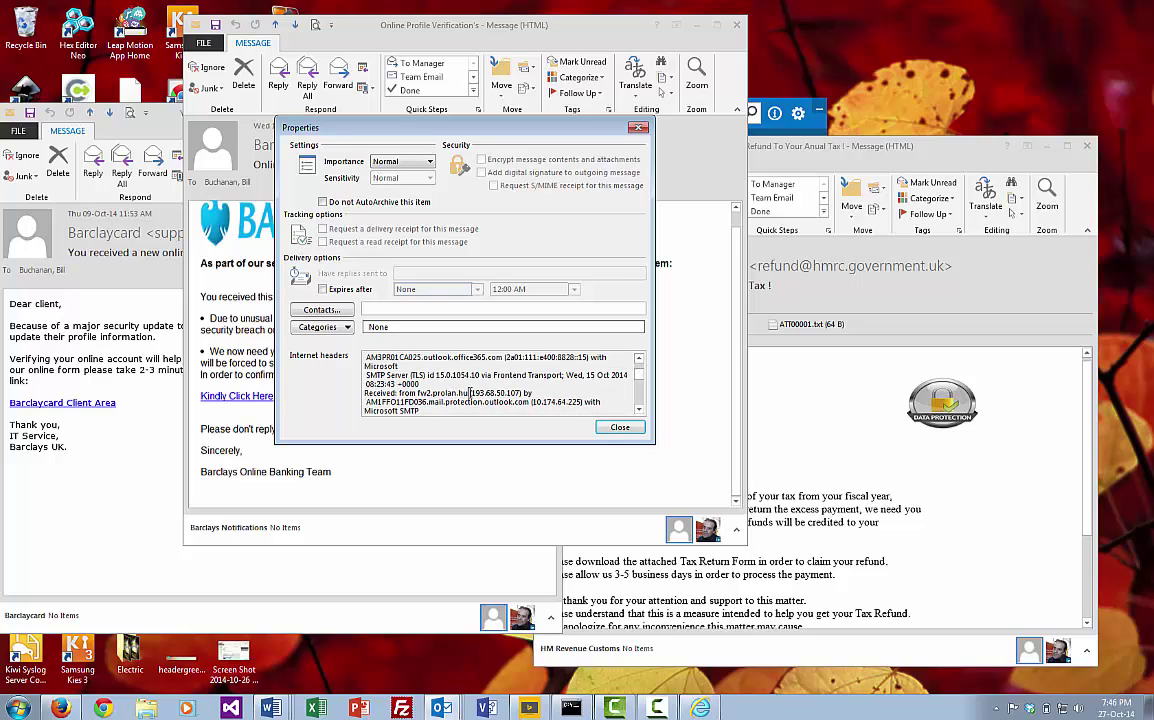
left_click_drag(468, 393, 418, 393)
scroll(641, 362, "up", 5)
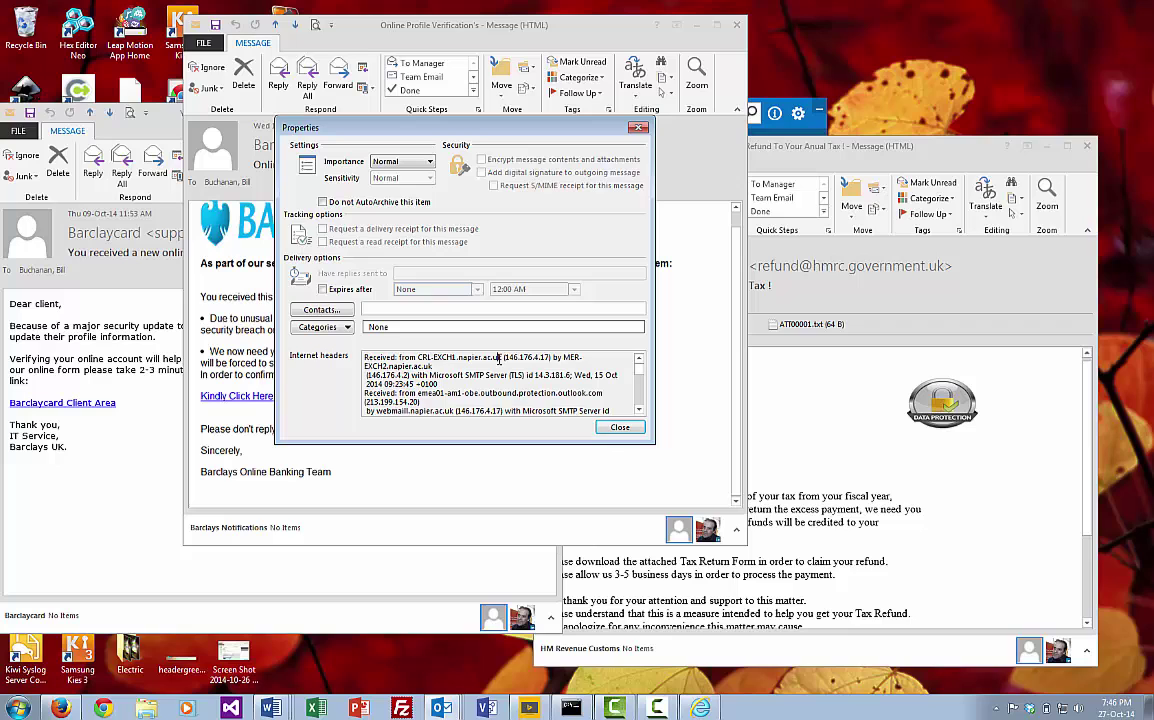
left_click_drag(499, 358, 422, 366)
- Examine the header entries below the Received chain, including Subject, X-PHP-Originating-Script, From and Message-ID
mouse_move(638, 362)
left_mouse_down()
mouse_move(638, 397)
mouse_move(638, 382)
left_mouse_up()
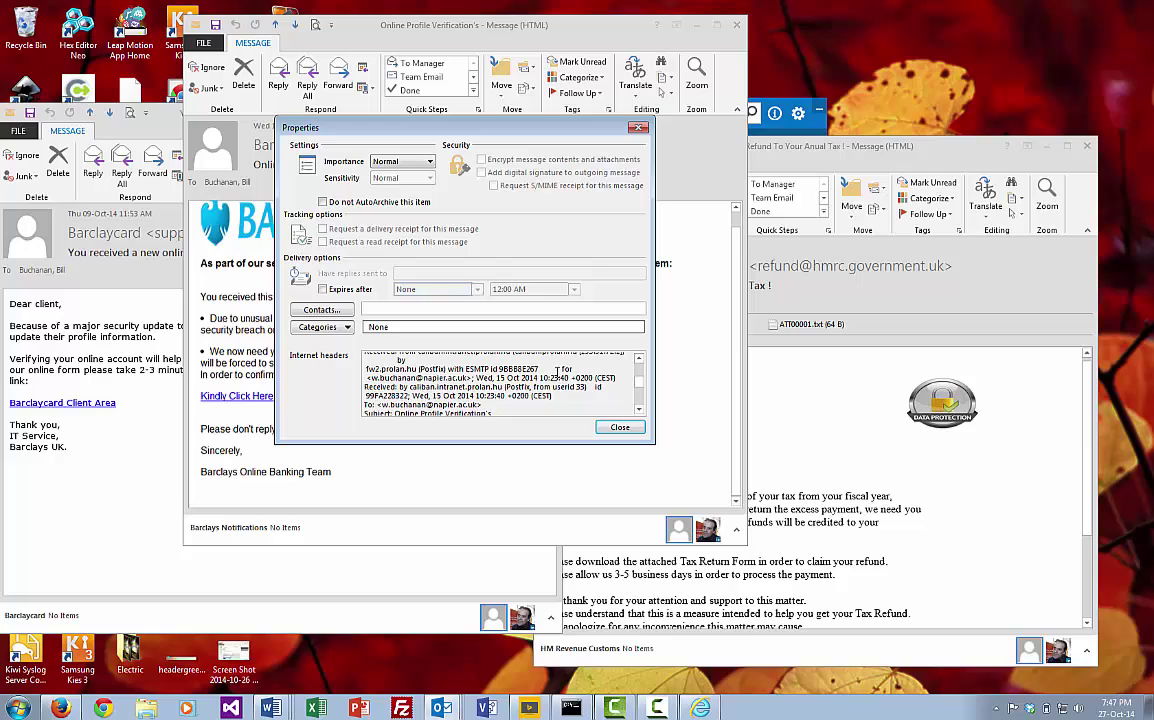
left_click(640, 361)
left_click(640, 363)
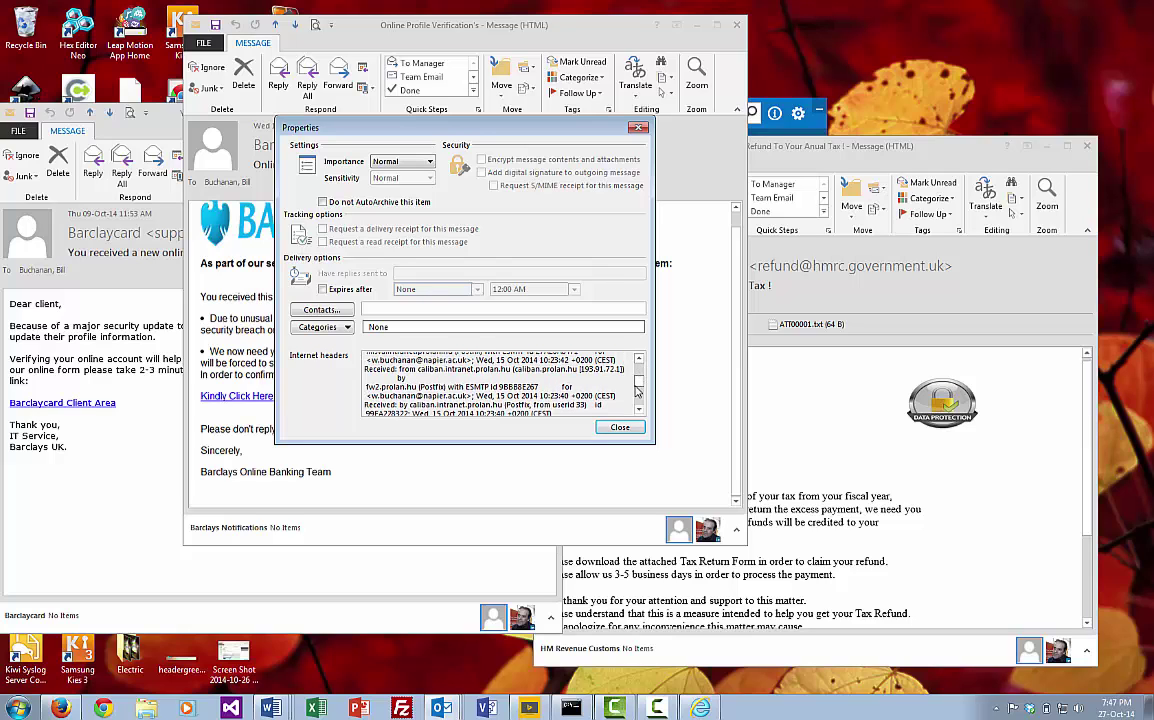
left_click(640, 411)
left_click(640, 410)
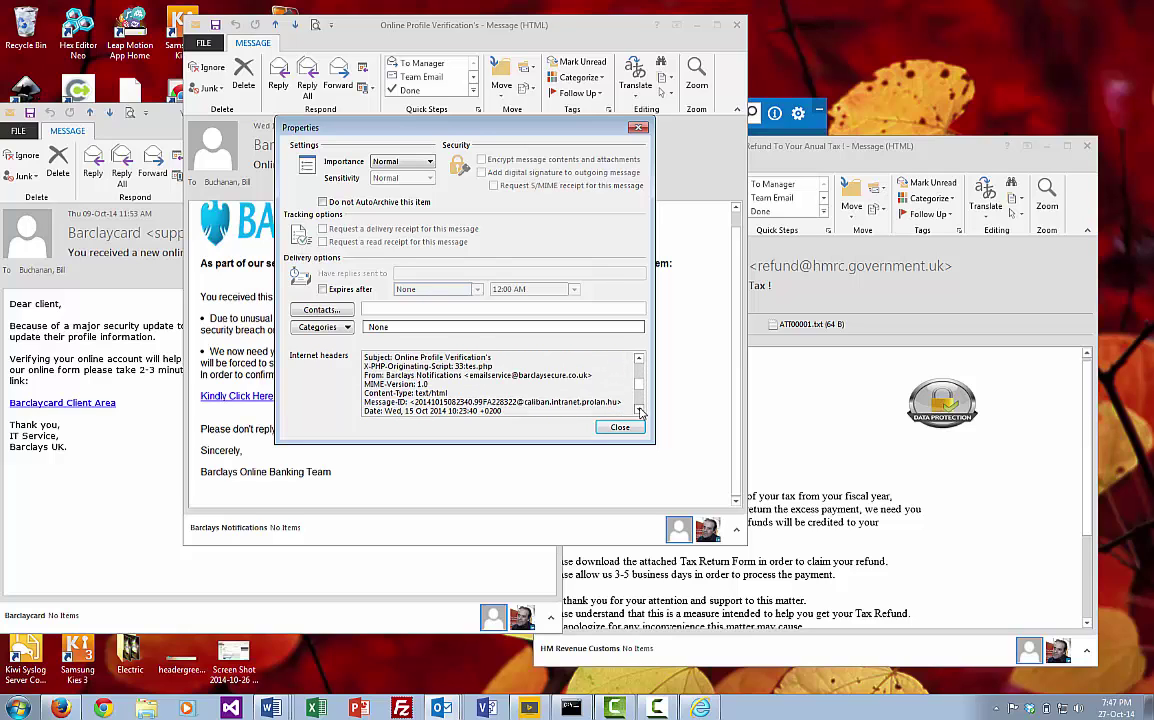
left_click(640, 410)
left_click(640, 410)
left_click(640, 410)
left_click(640, 410)
left_click(640, 410)
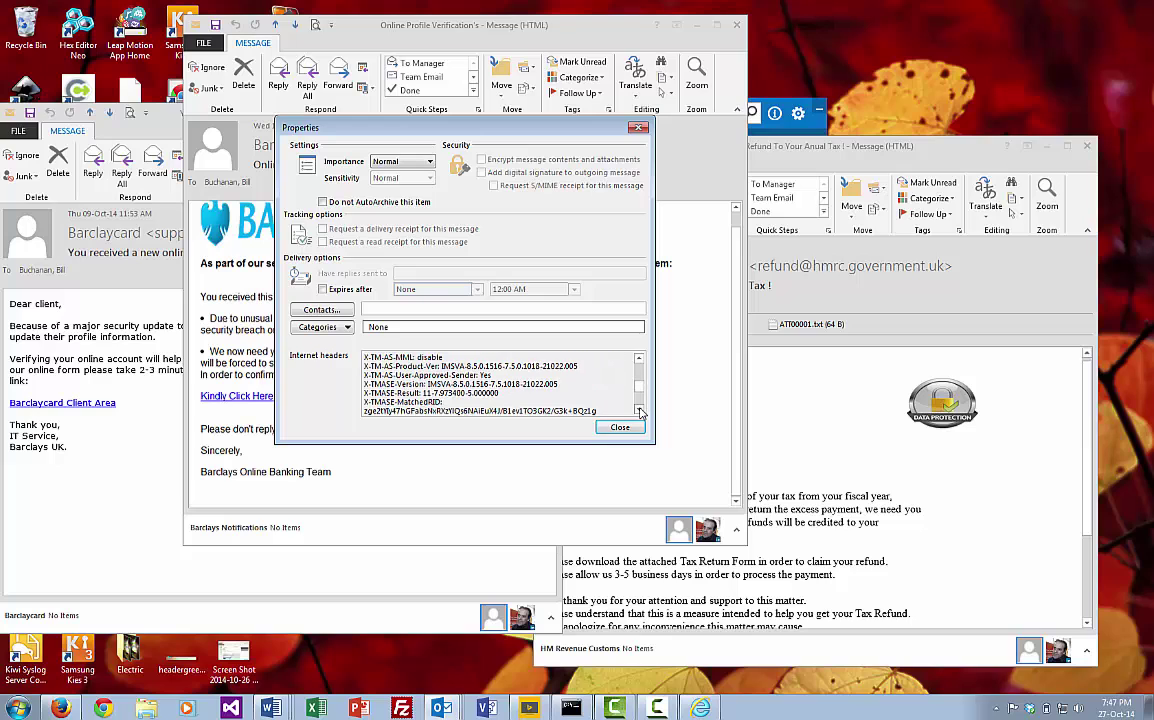
- Examine the X-TMASE, Return-Path, antispam report and Received-SPF entries further down the internet headers
left_click(640, 410)
left_click(640, 410)
left_click(640, 410)
left_click(640, 410)
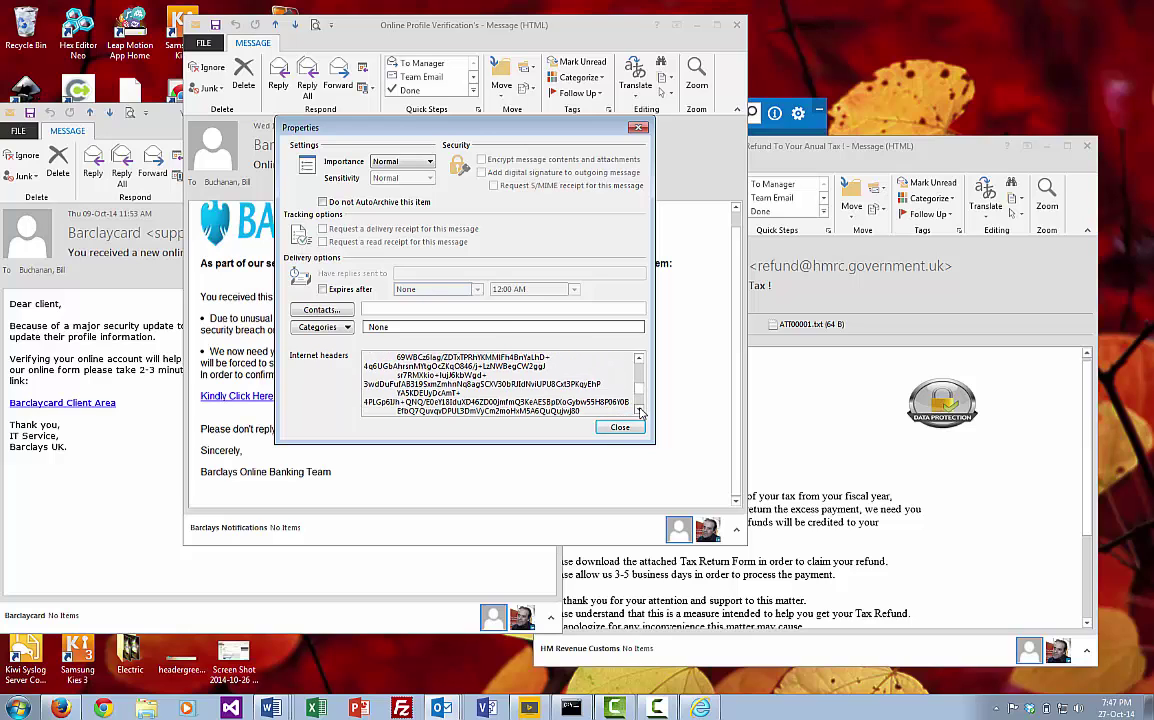
left_click(640, 410)
left_click(640, 410)
left_click(640, 410)
left_click(640, 410)
left_click(640, 410)
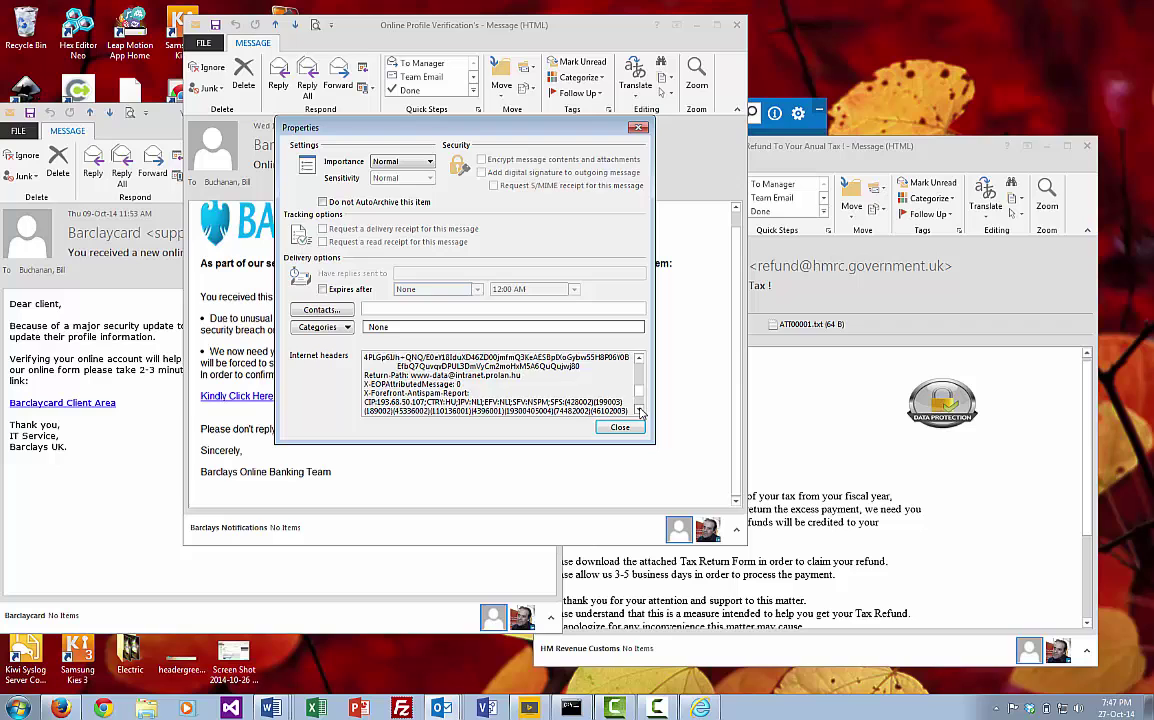
left_click(640, 410)
left_click(640, 410)
left_click(640, 410)
left_click(640, 410)
left_click(640, 410)
left_click(640, 410)
left_click(640, 410)
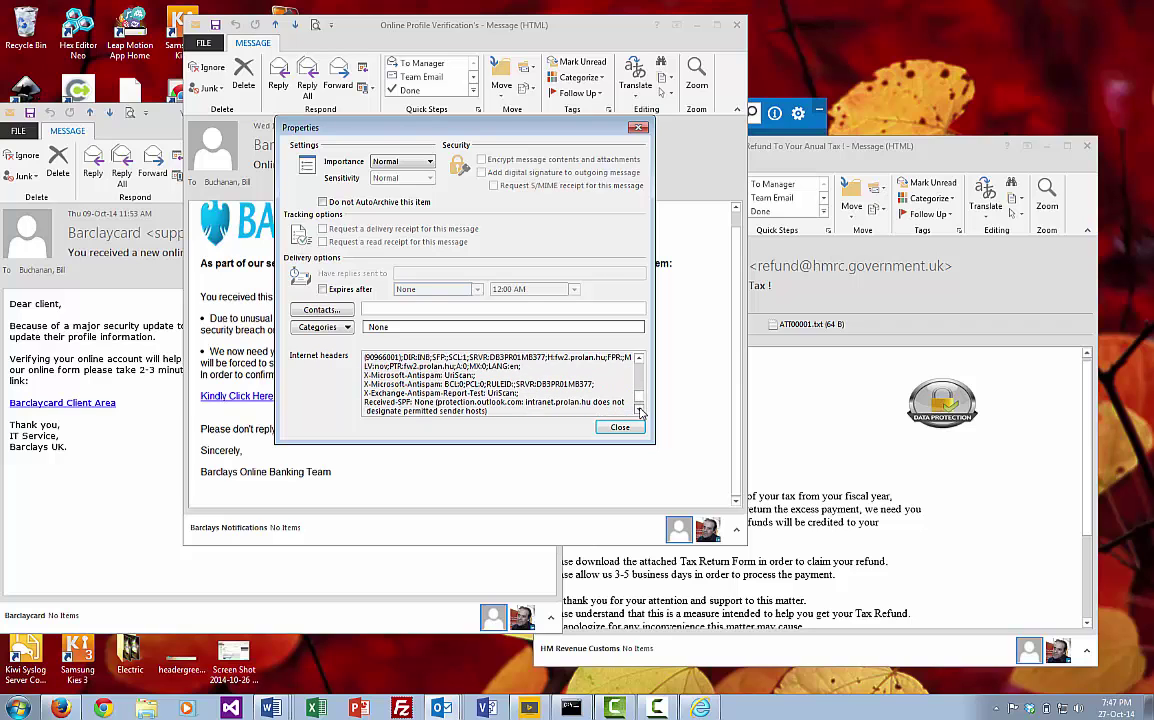
- Highlight the domain intranet.prolan.hu in the Received-SPF entry, and close the message properties after the last headers
left_click(640, 410)
left_click(640, 410)
left_click(640, 410)
left_click(640, 410)
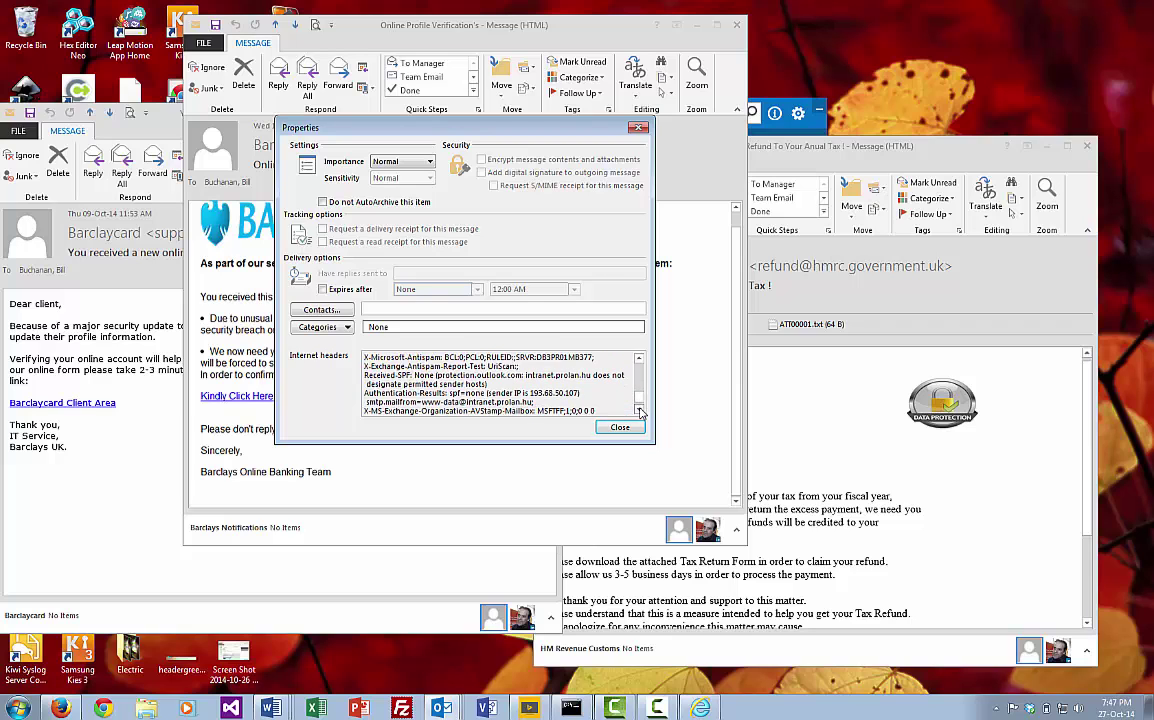
left_click_drag(597, 376, 516, 376)
scroll(580, 365, "down", 1)
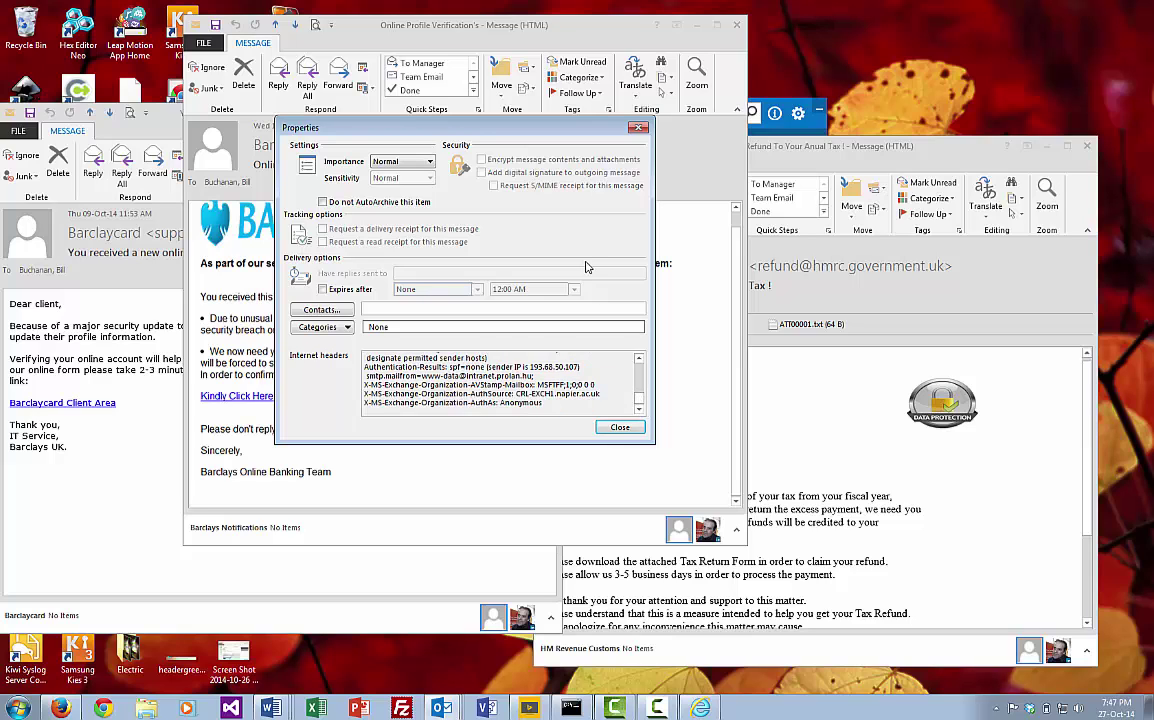
left_click(637, 127)
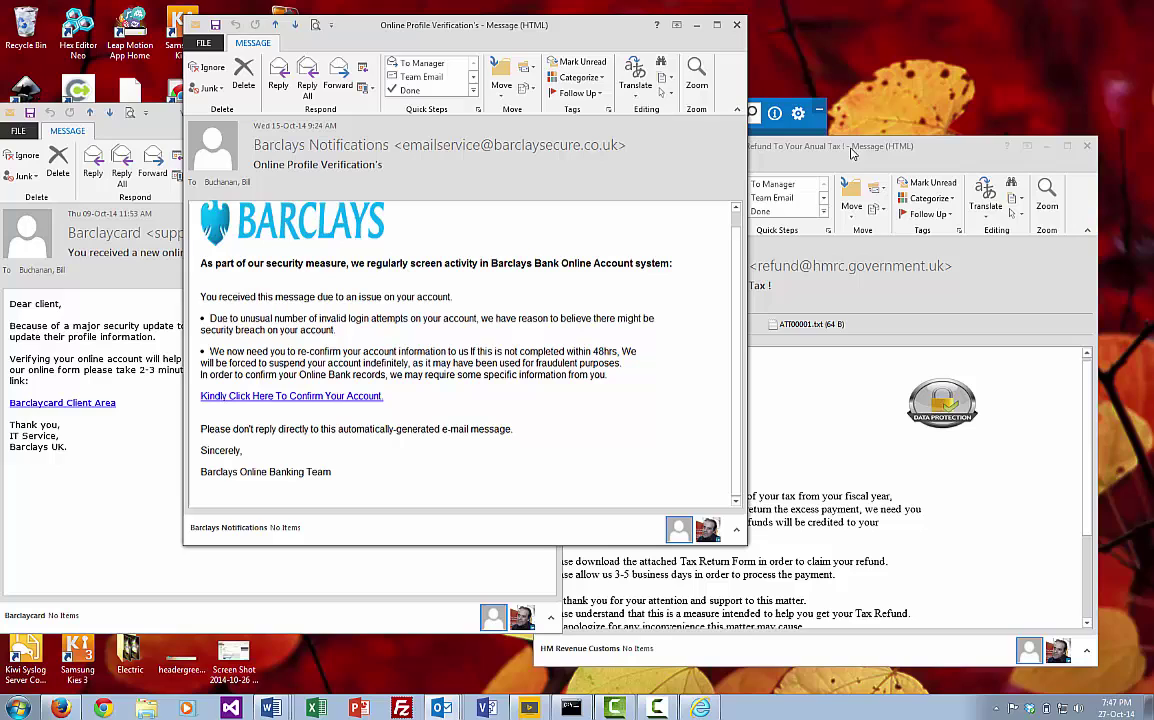
- Compare the sender details of the Barclaycard and Barclays Notifications emails and check the target of the Barclaycard Client Area link
left_click(135, 322)
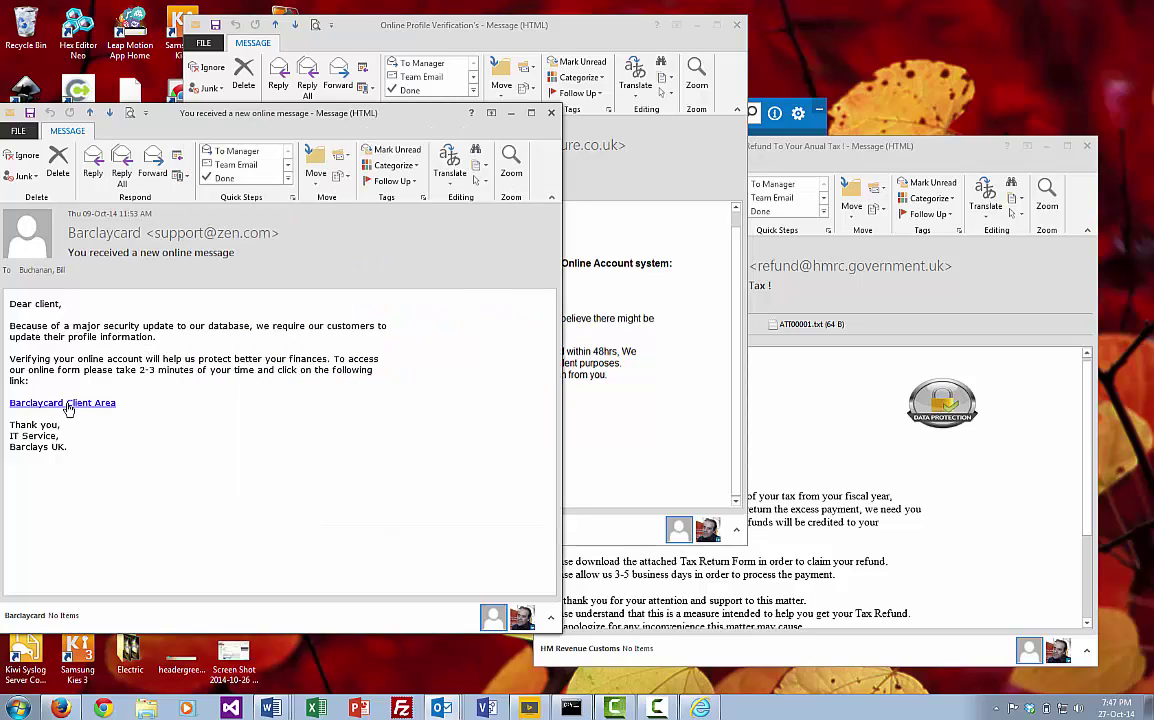
mouse_move(68, 408)
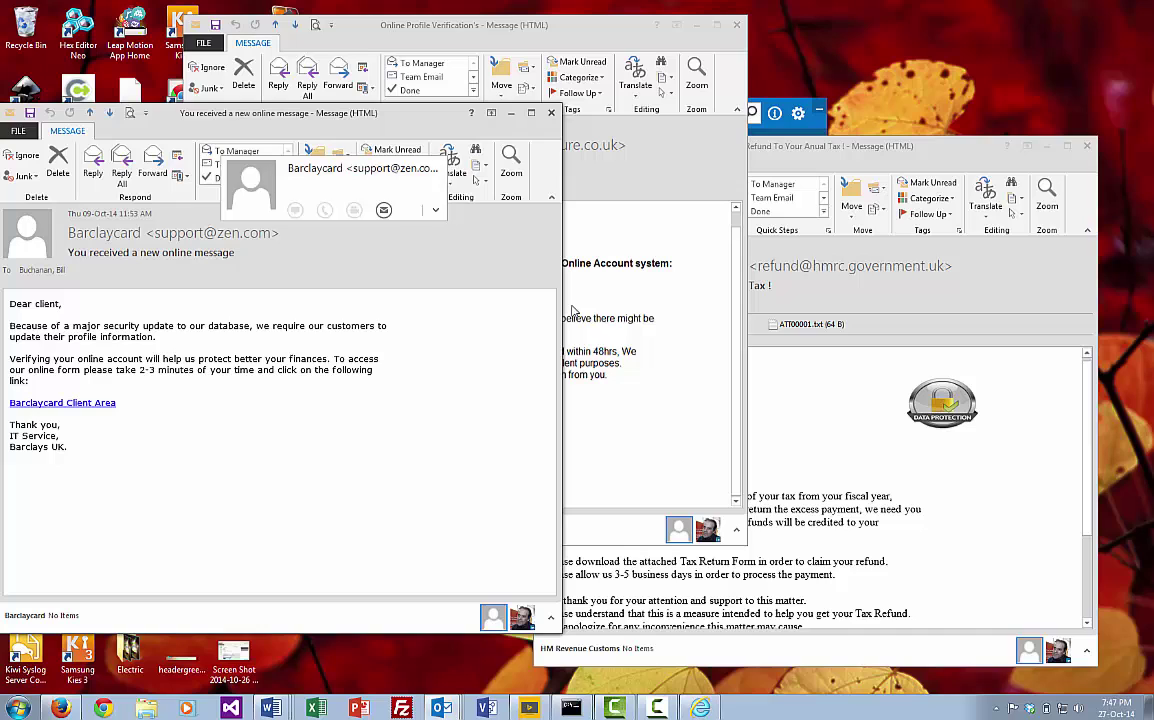
left_click(487, 33)
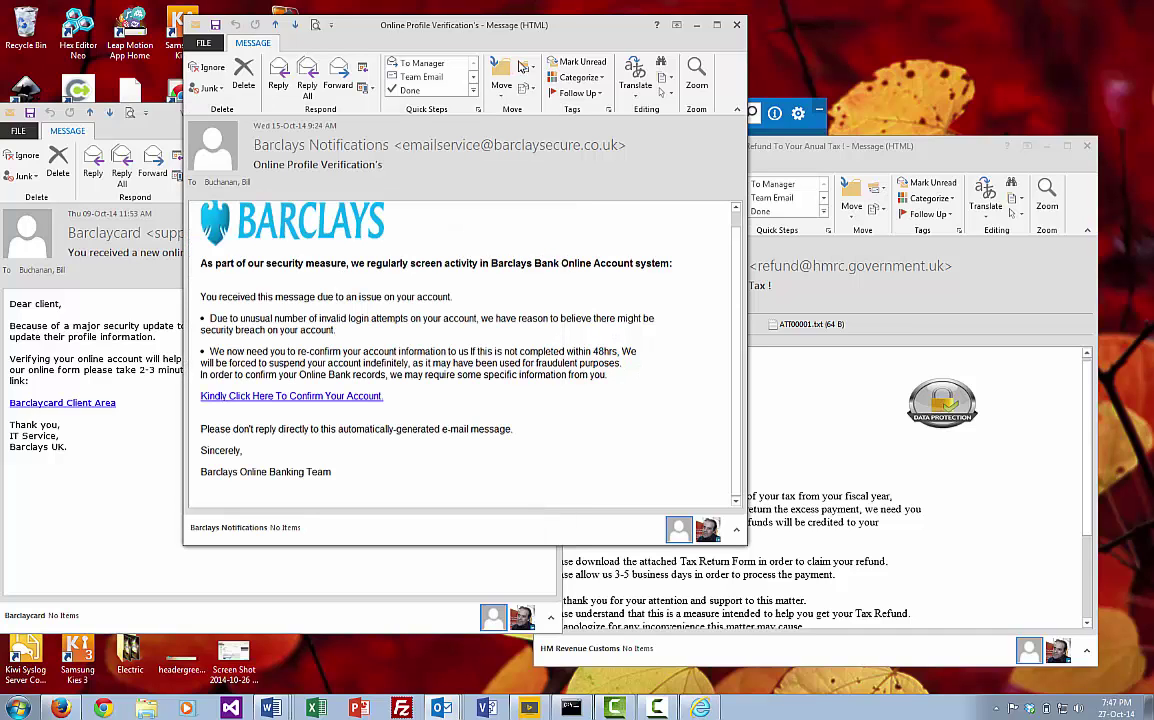
mouse_move(539, 145)
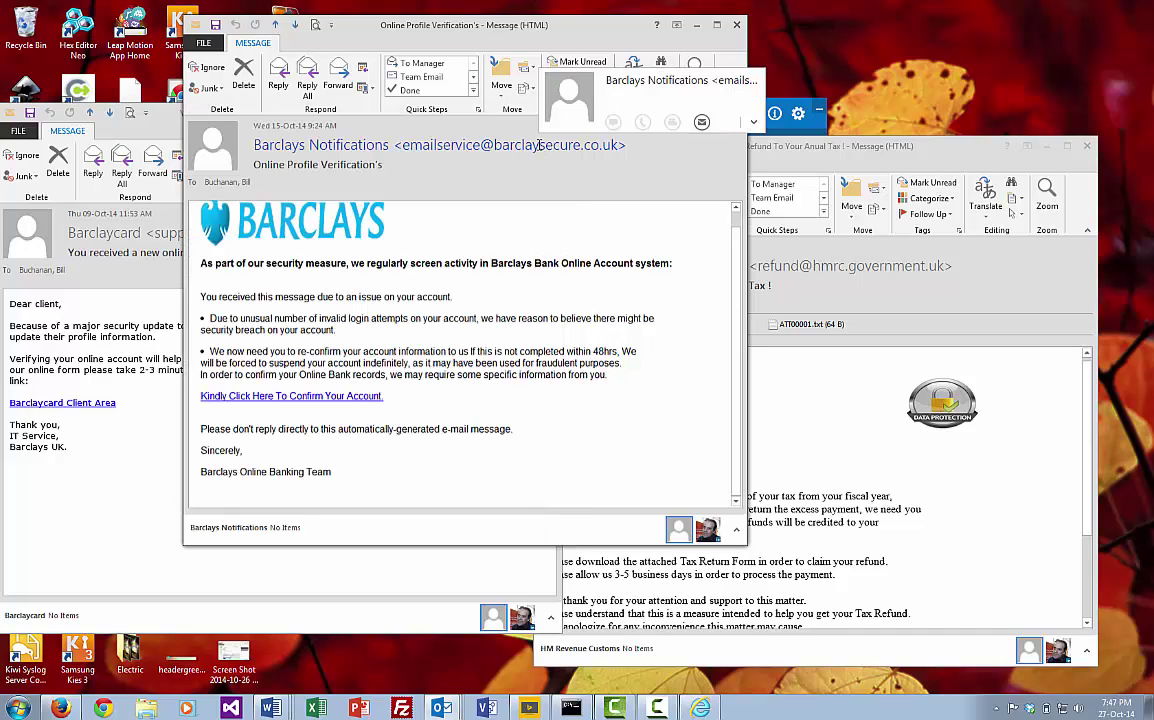
mouse_move(353, 145)
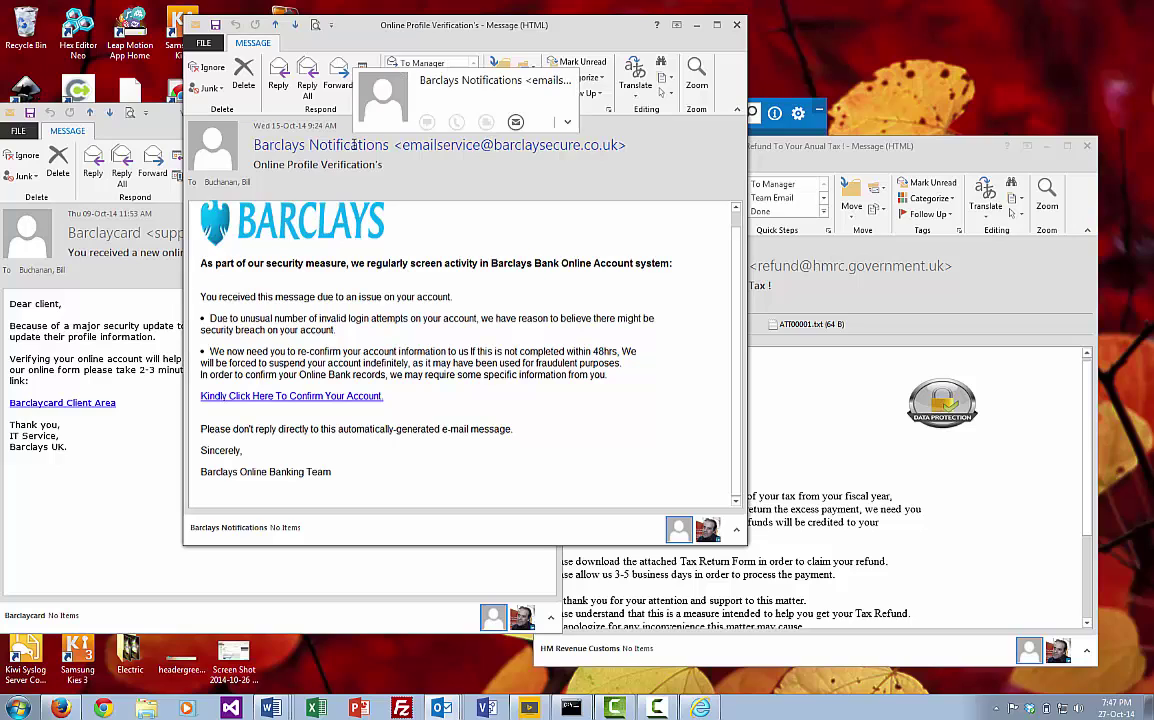
left_click(117, 312)
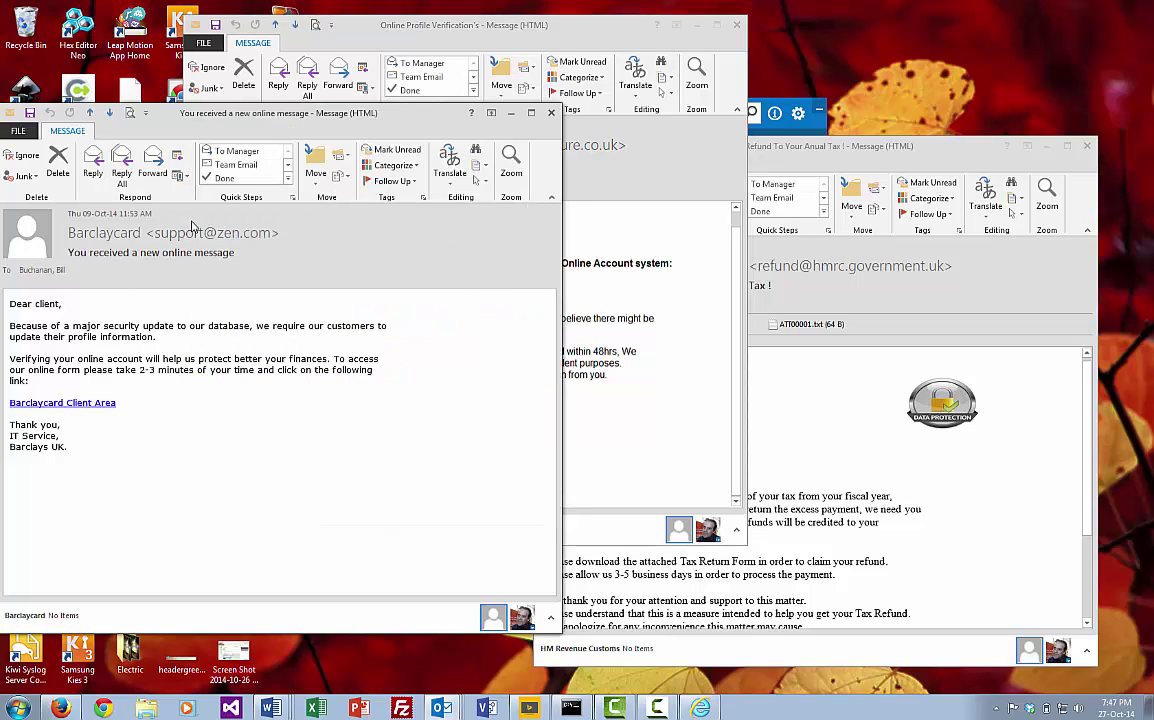
mouse_move(200, 233)
right_click(230, 377)
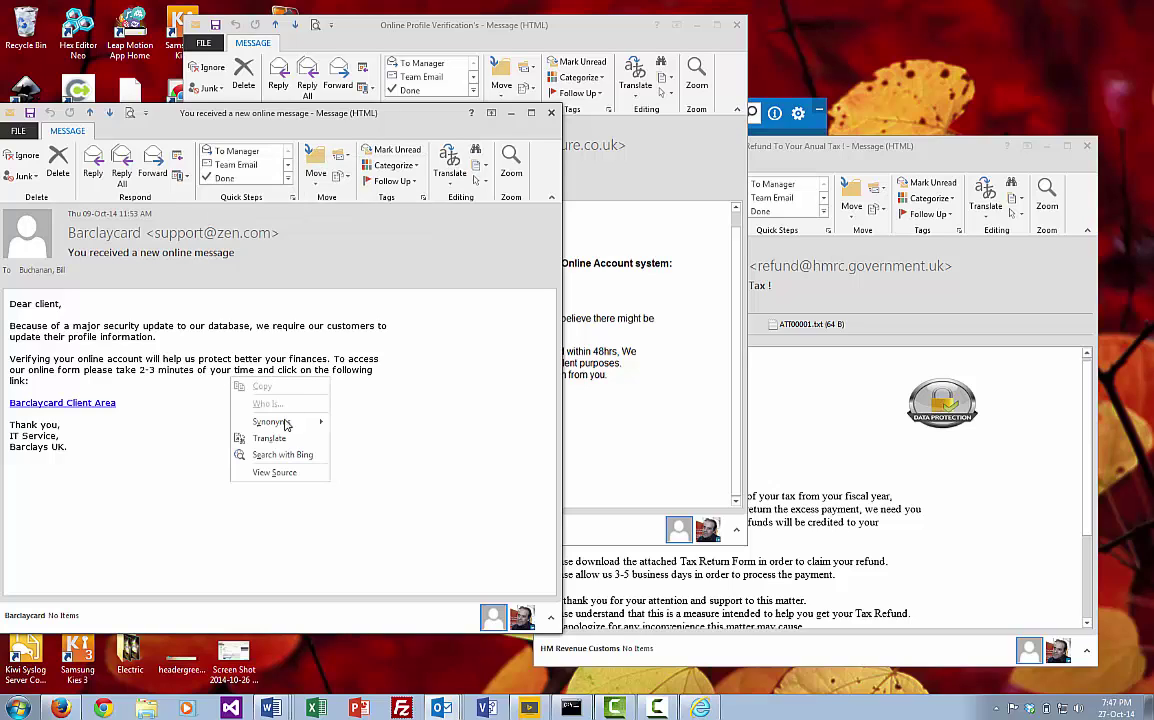
left_click(275, 473)
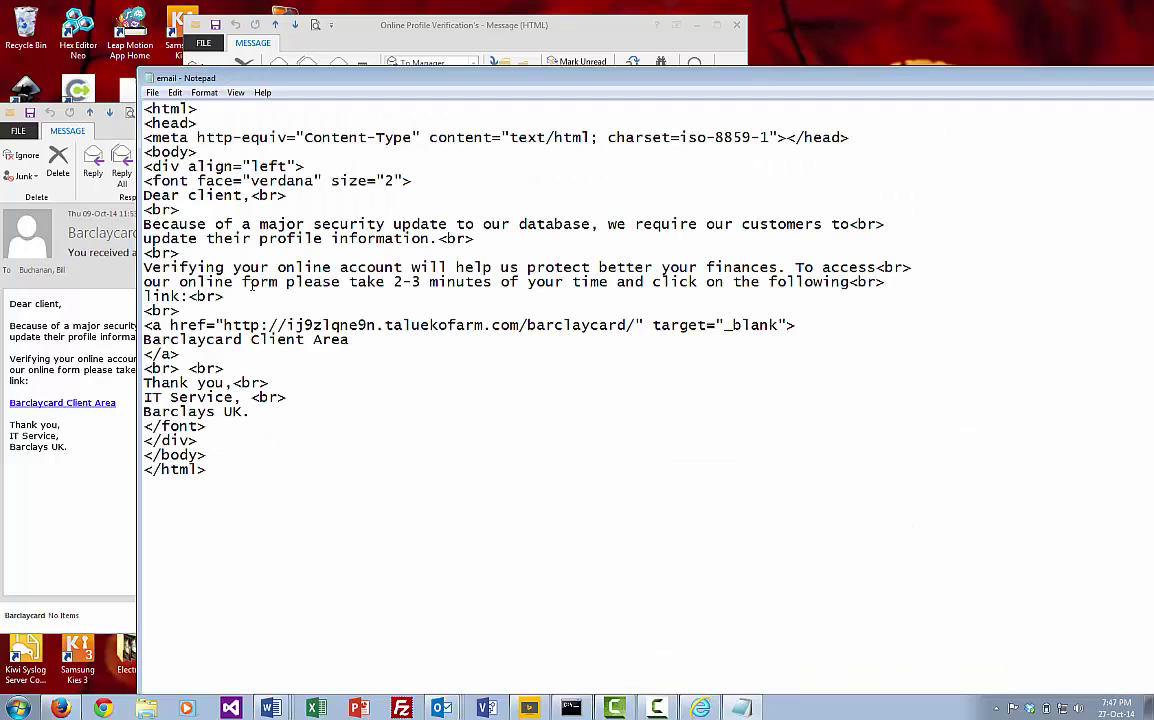
left_click_drag(642, 326, 224, 326)
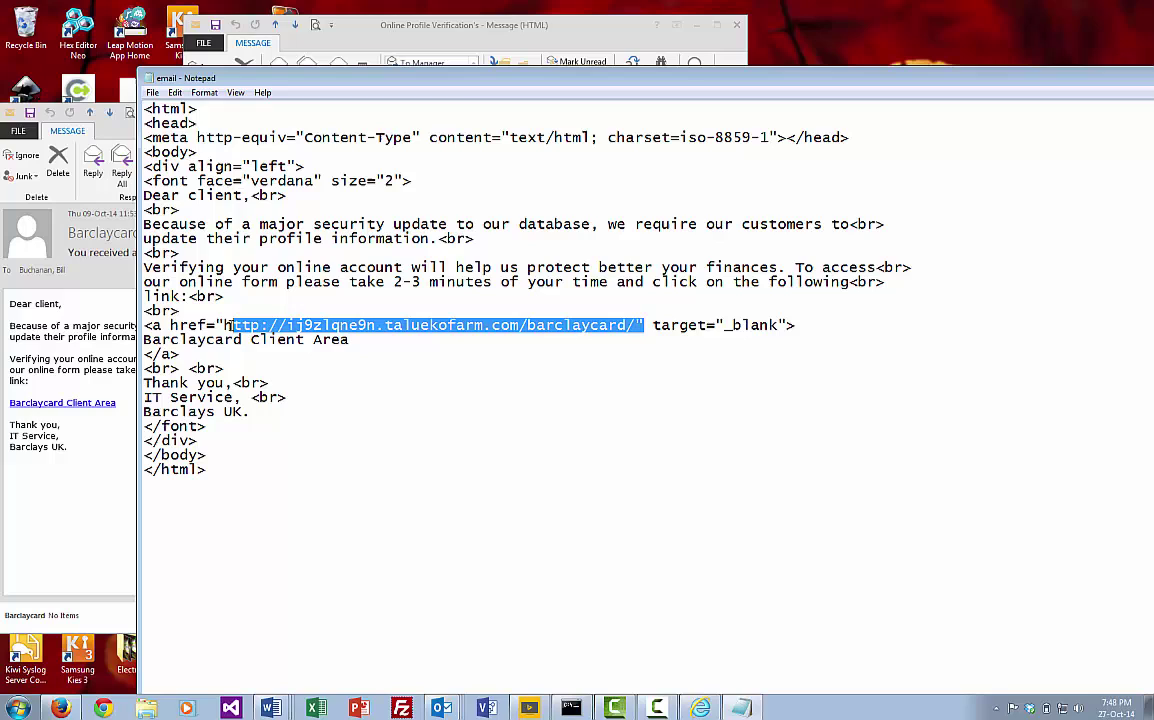
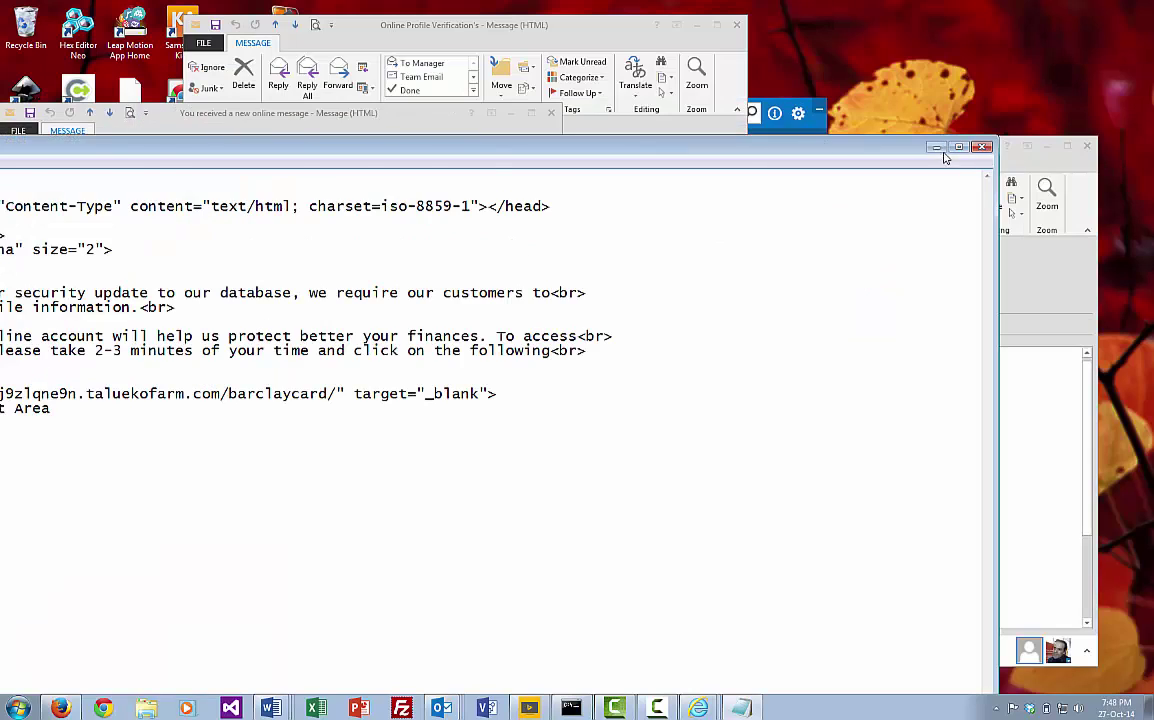
left_click(938, 148)
- Open the HM Revenue Customs email's Tax.Refund.Confirmation.html attachment and search its HTML source for "form"
left_click(837, 430)
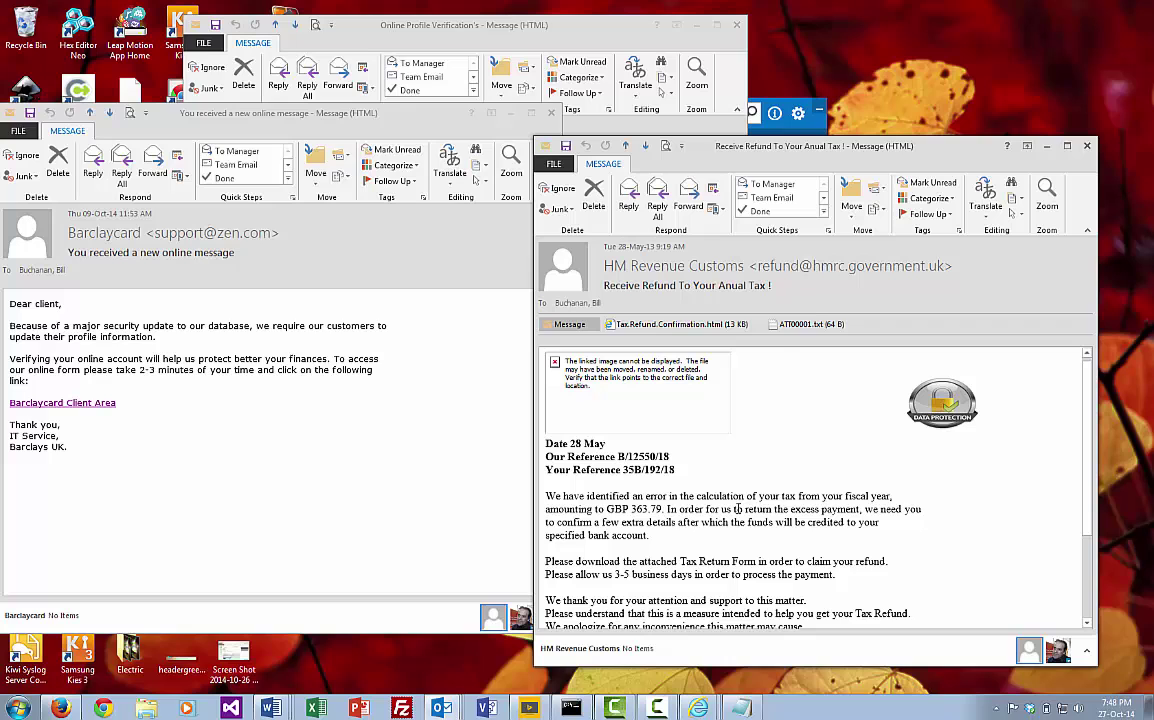
double_click(662, 326)
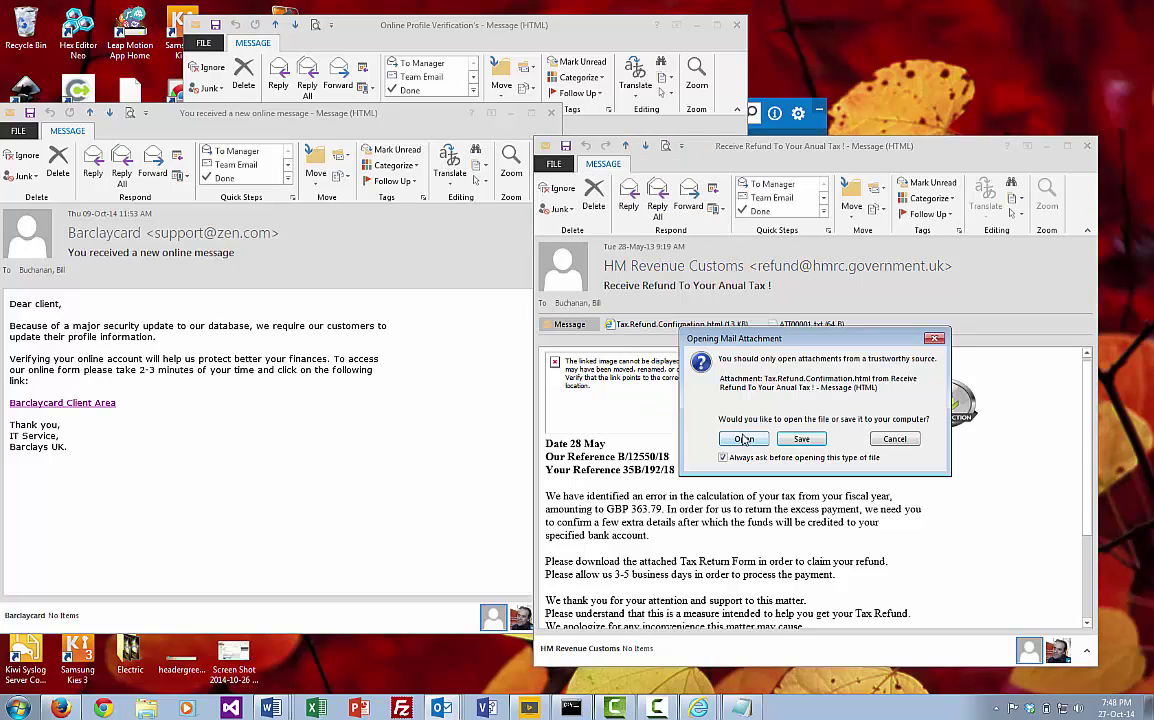
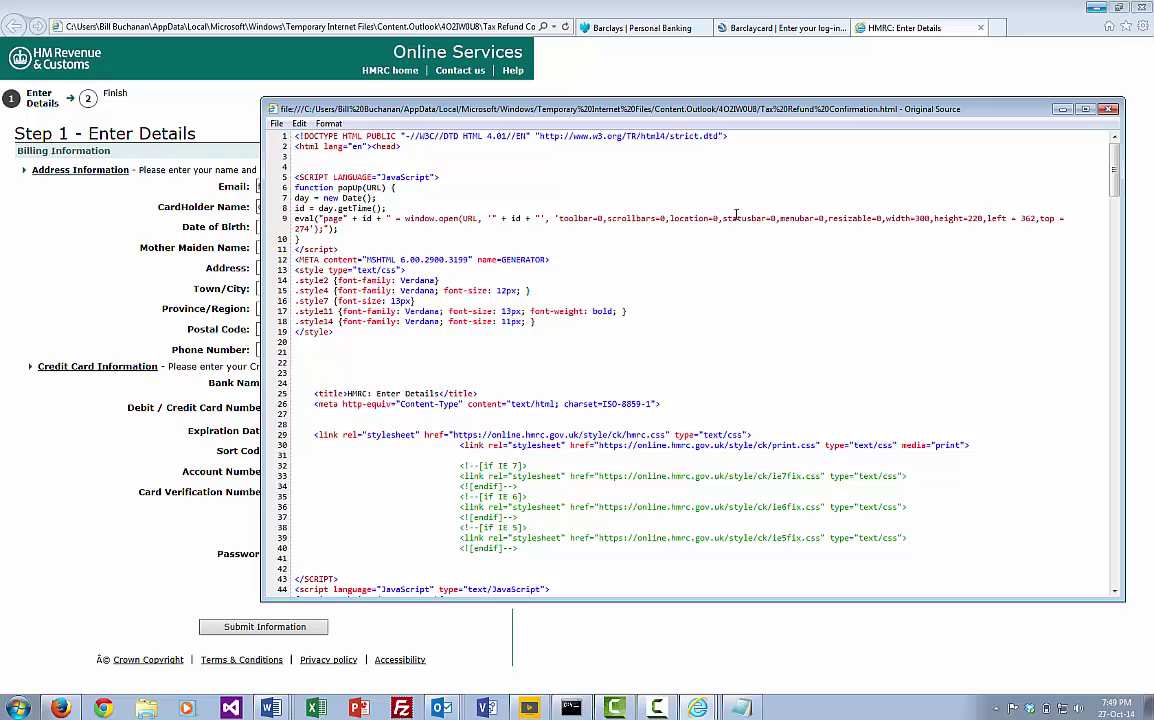
key("ctrl+f")
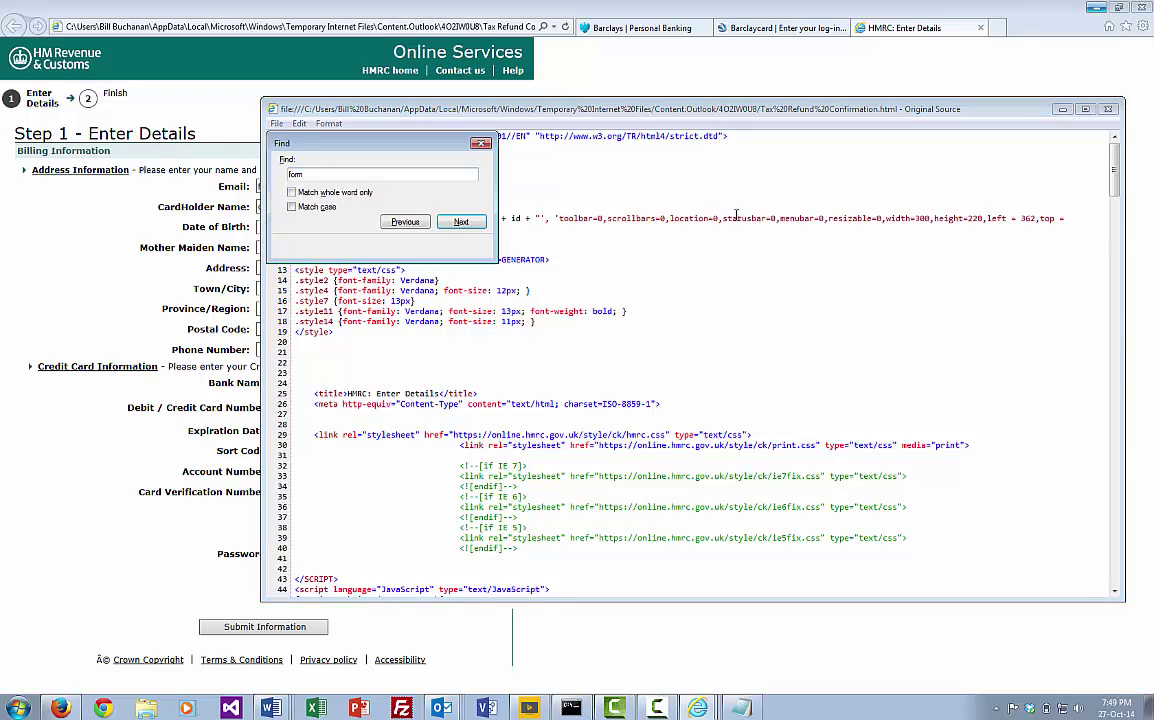
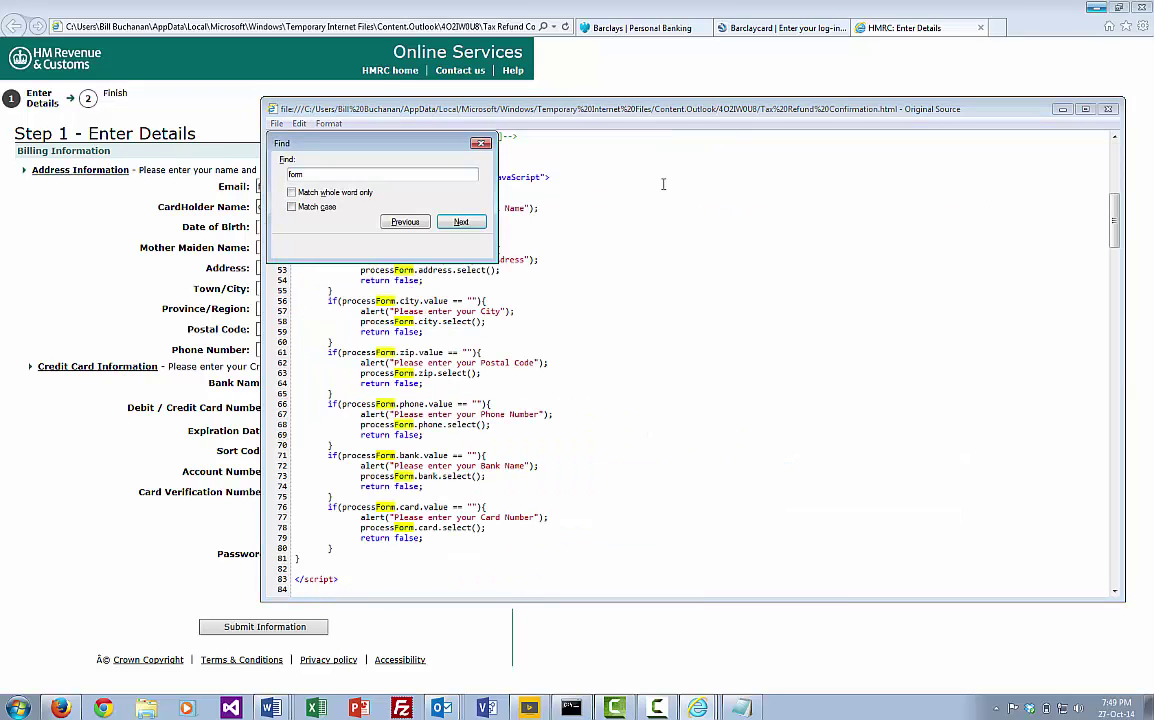
left_click_drag(400, 150, 780, 158)
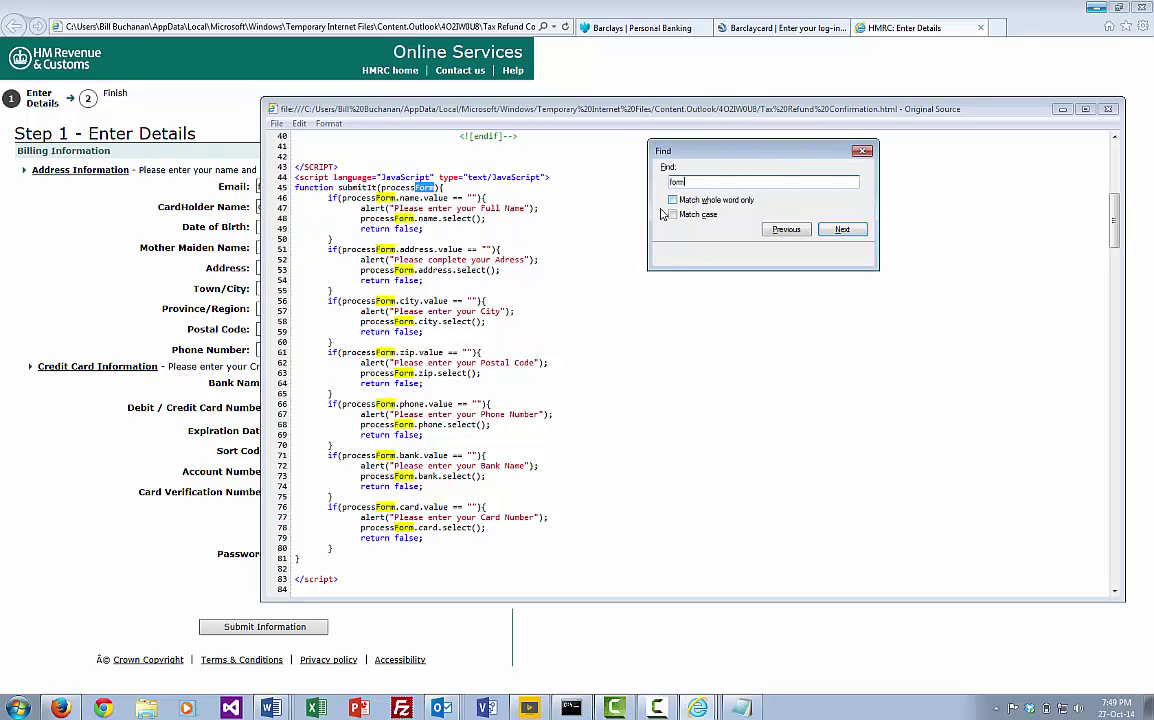
key("Return")
- Examine the submitIt script's field checks and the stylesheet links above it in the attachment's source
left_click(494, 302)
scroll(511, 300, "down", 1)
scroll(511, 300, "down", 3)
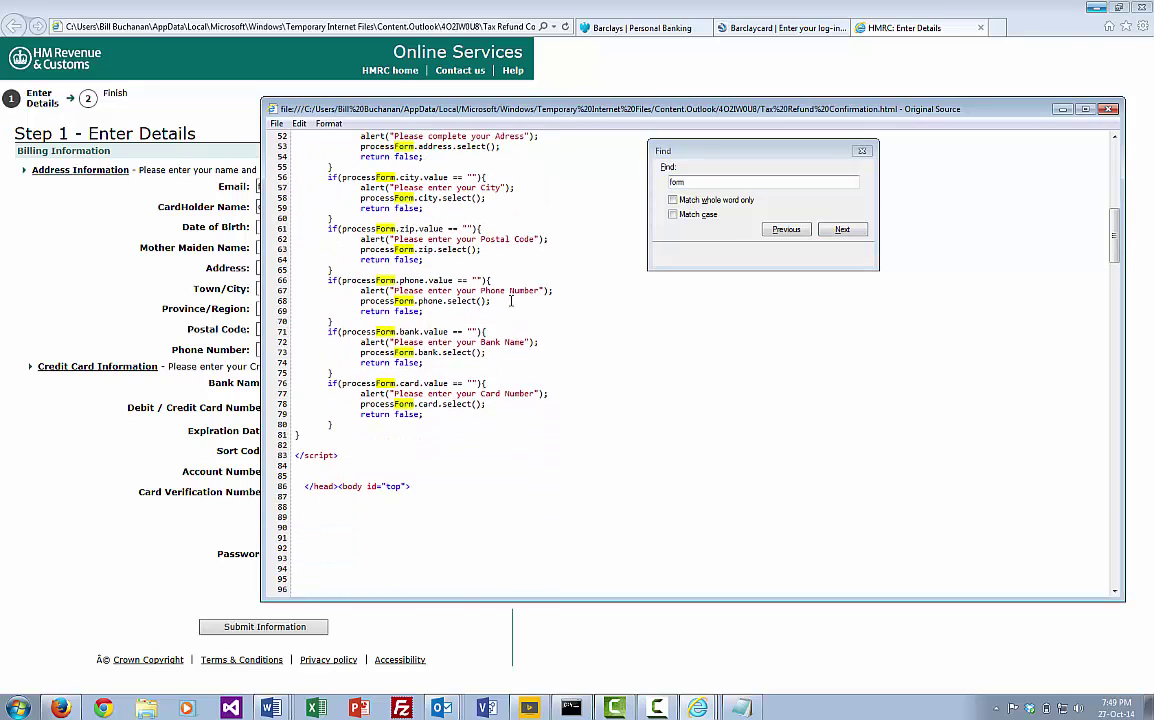
scroll(511, 300, "up", 4)
scroll(511, 300, "up", 2)
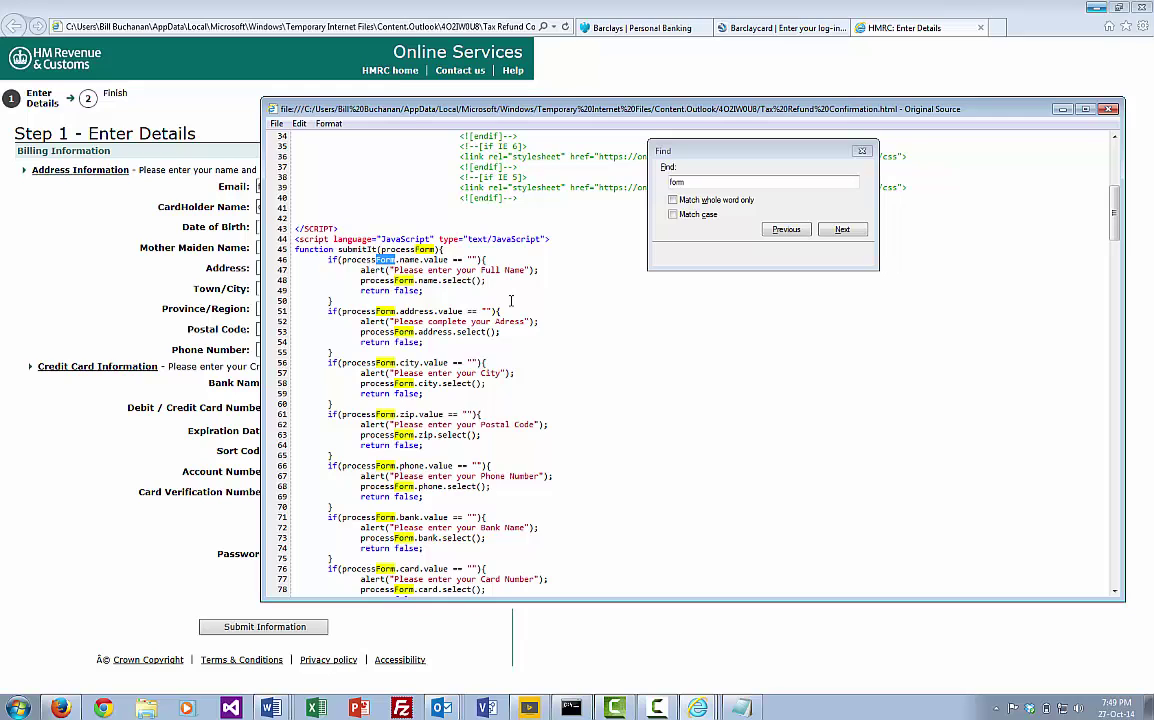
scroll(511, 300, "up", 3)
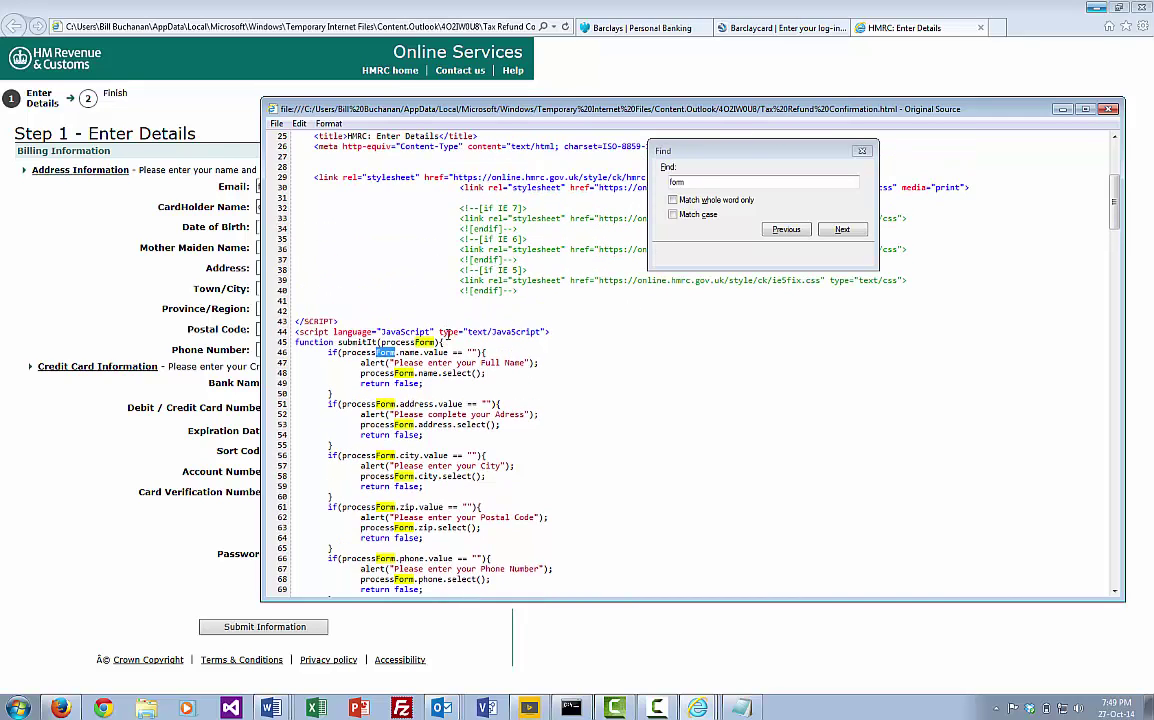
scroll(450, 330, "up", 8)
scroll(456, 317, "down", 5)
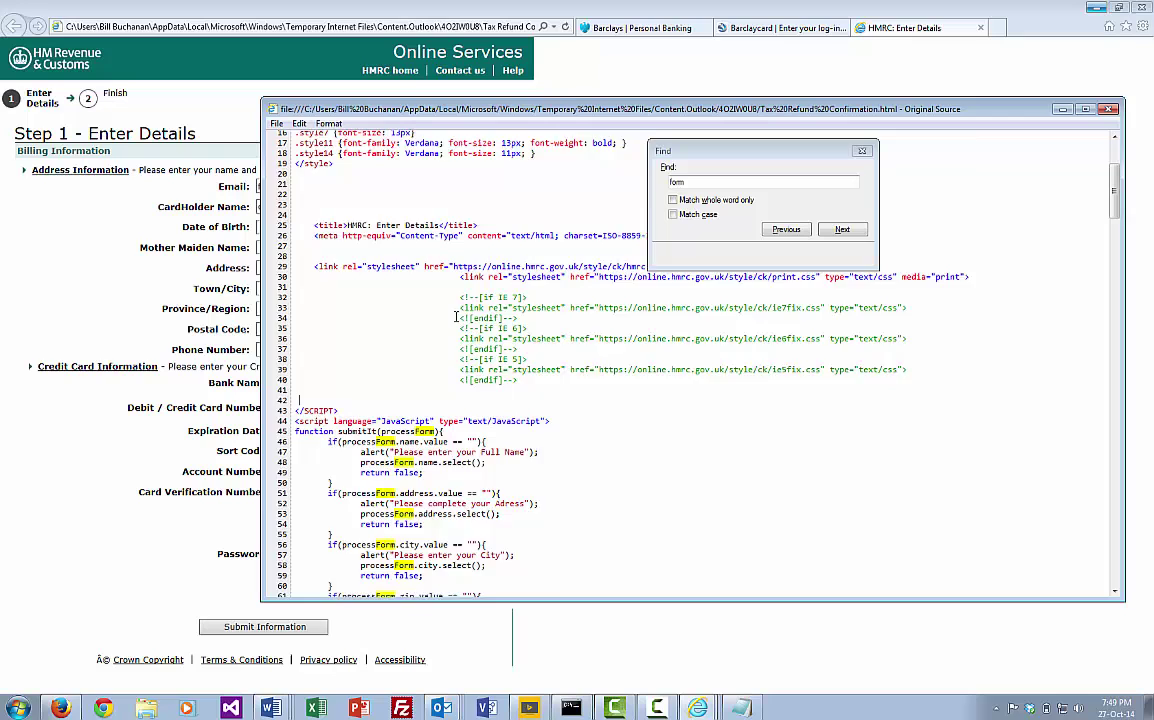
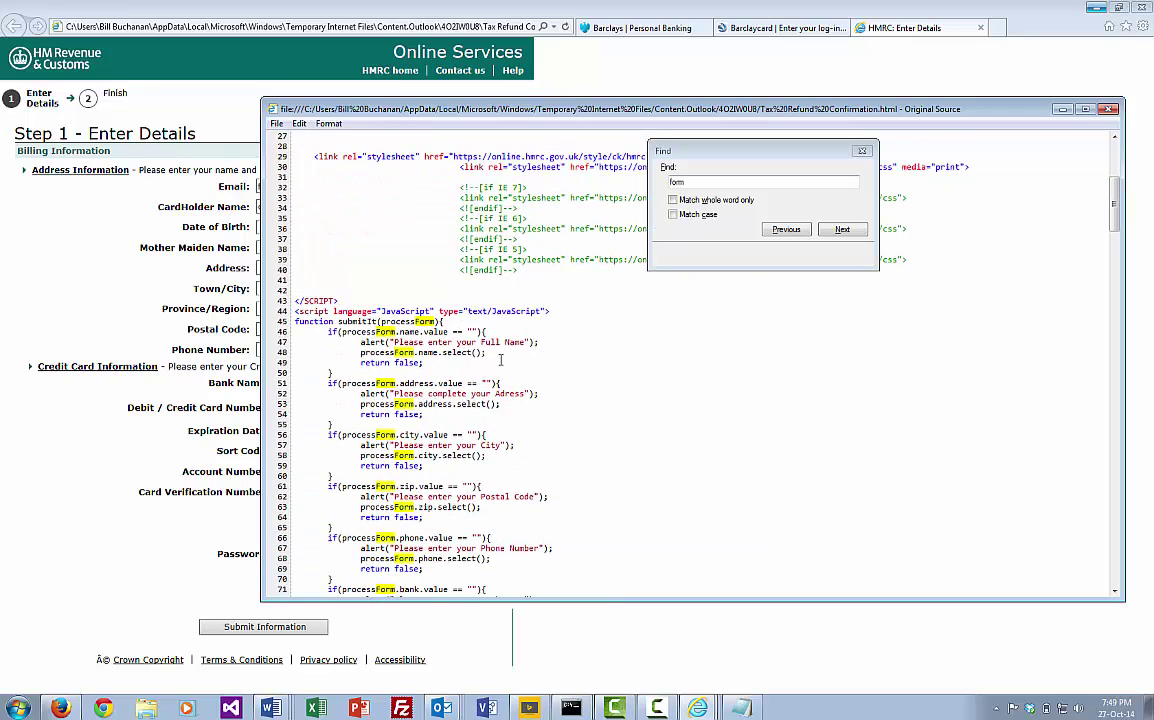
left_click(552, 335)
scroll(486, 270, "up", 7)
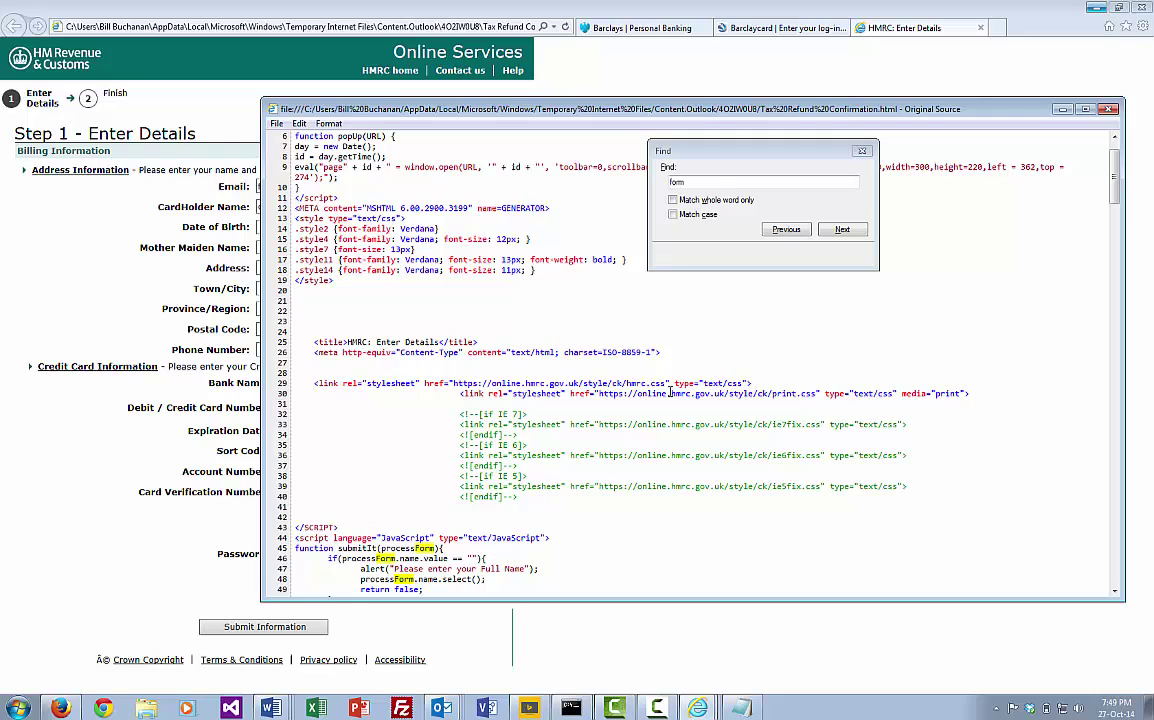
left_click_drag(665, 381, 459, 386)
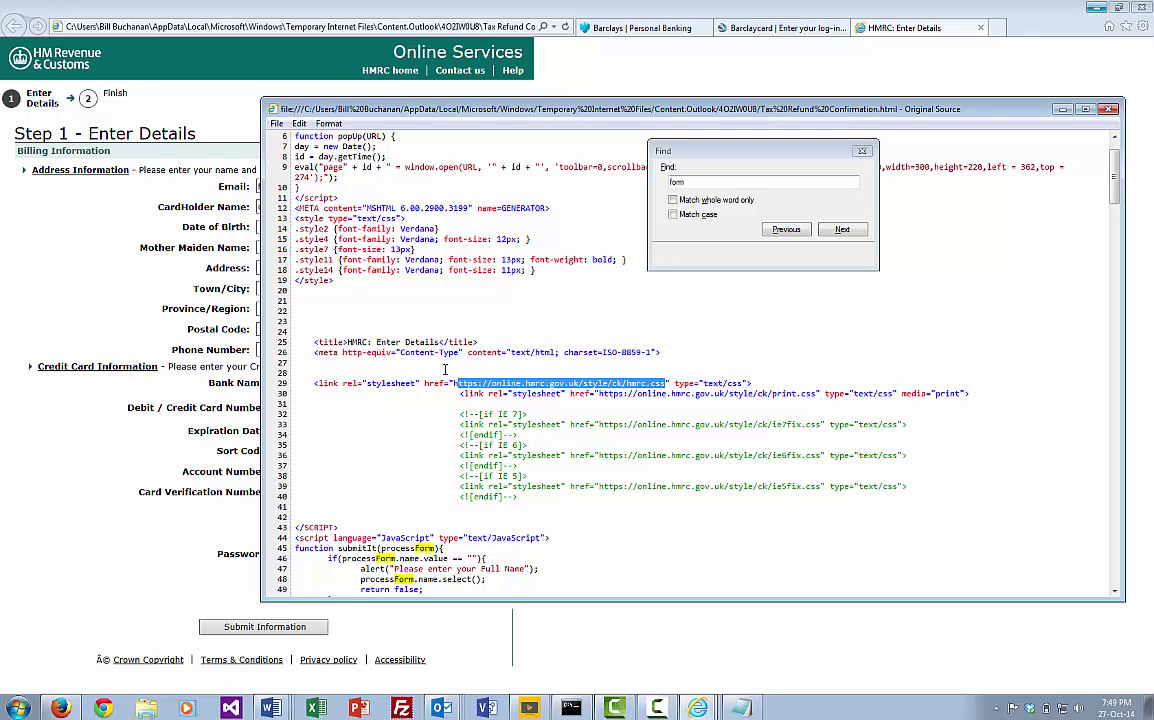
left_click(407, 300)
scroll(400, 268, "up", 2)
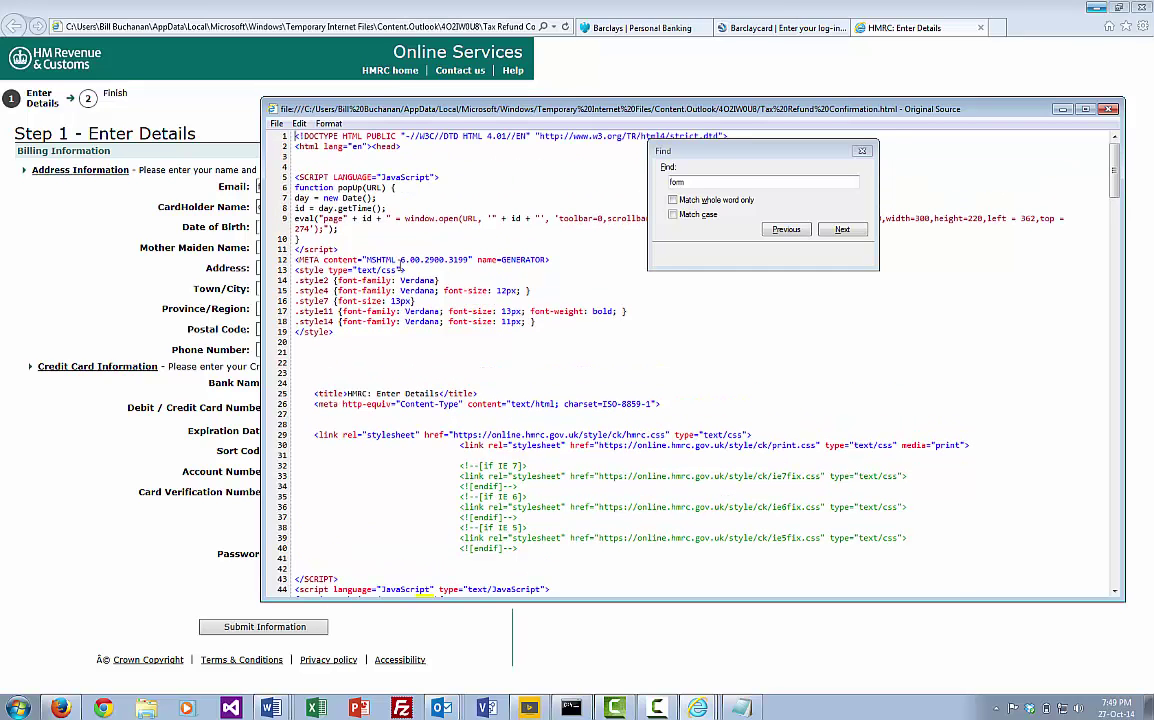
key("Down")
key("Down")
key("Down")
key("Down")
key("Down")
key("Down")
key("Down")
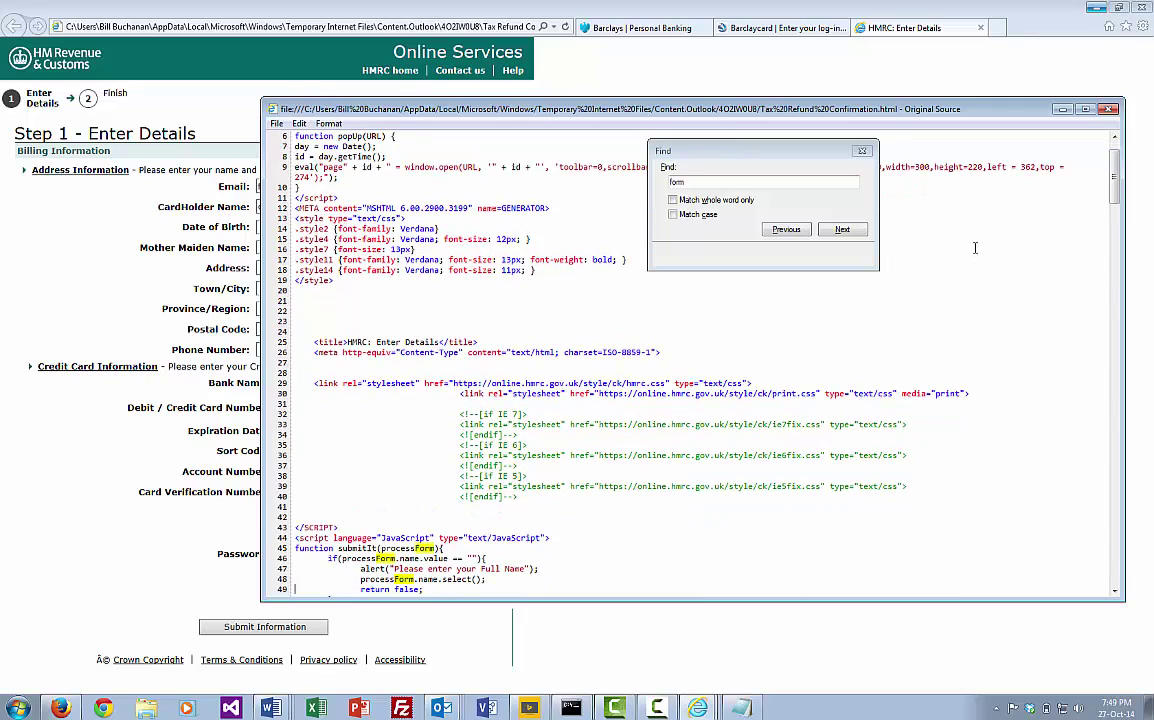
key("Down")
key("Down")
key("Down")
key("Down")
key("Down")
key("Down")
key("Down")
key("Down")
key("Down")
key("Down")
key("Down")
key("Down")
key("Down")
key("Down")
key("Down")
key("Down")
key("Down")
key("Down")
key("Down")
key("Down")
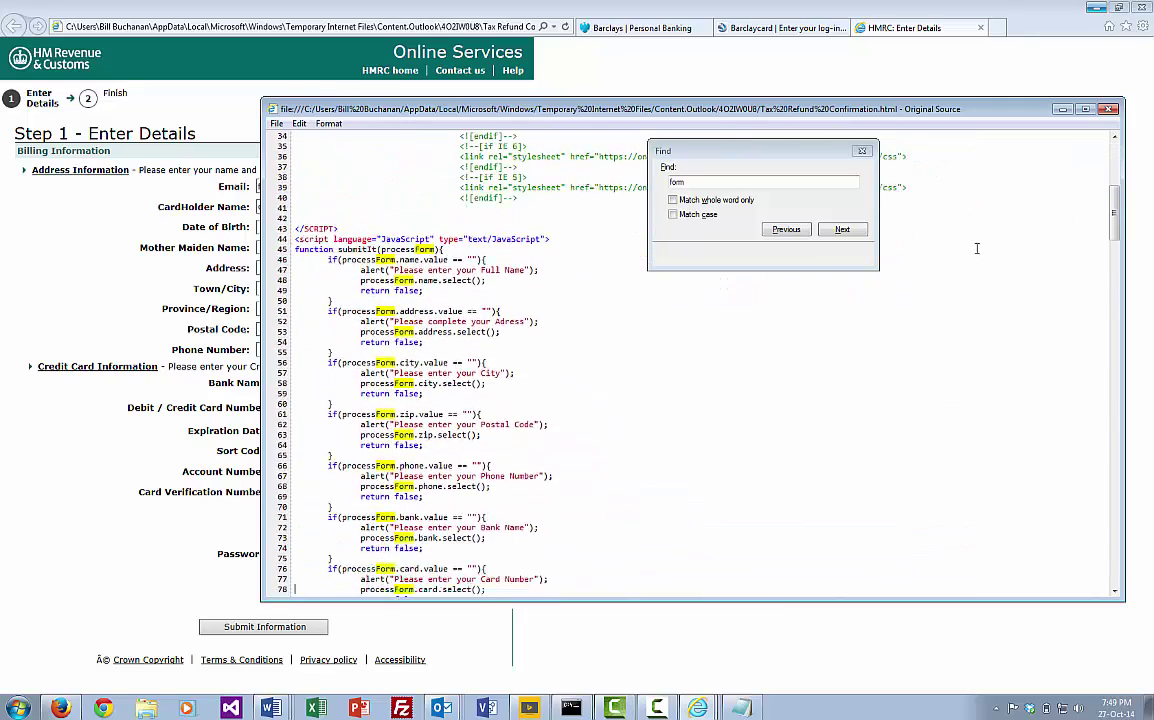
key("Down")
key("Down")
key("Down")
key("Down")
key("Down")
key("Down")
key("Down")
key("Down")
key("Down")
key("Down")
key("Down")
key("Down")
key("Down")
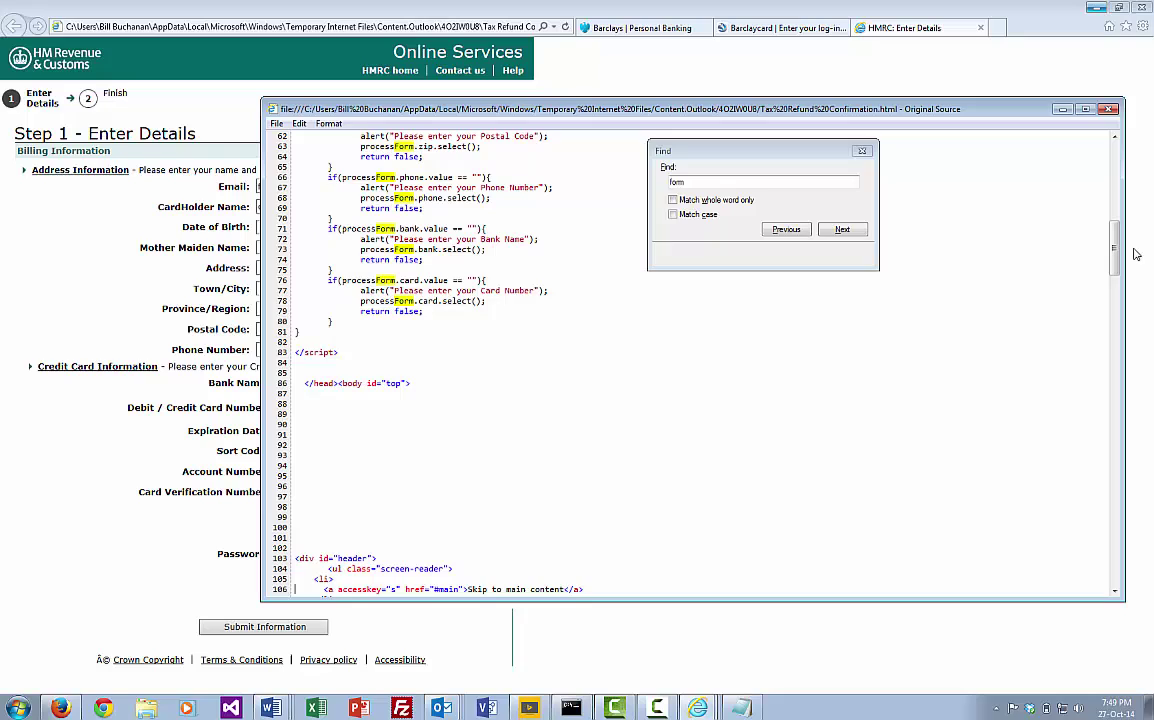
left_click_drag(1114, 255, 1114, 317)
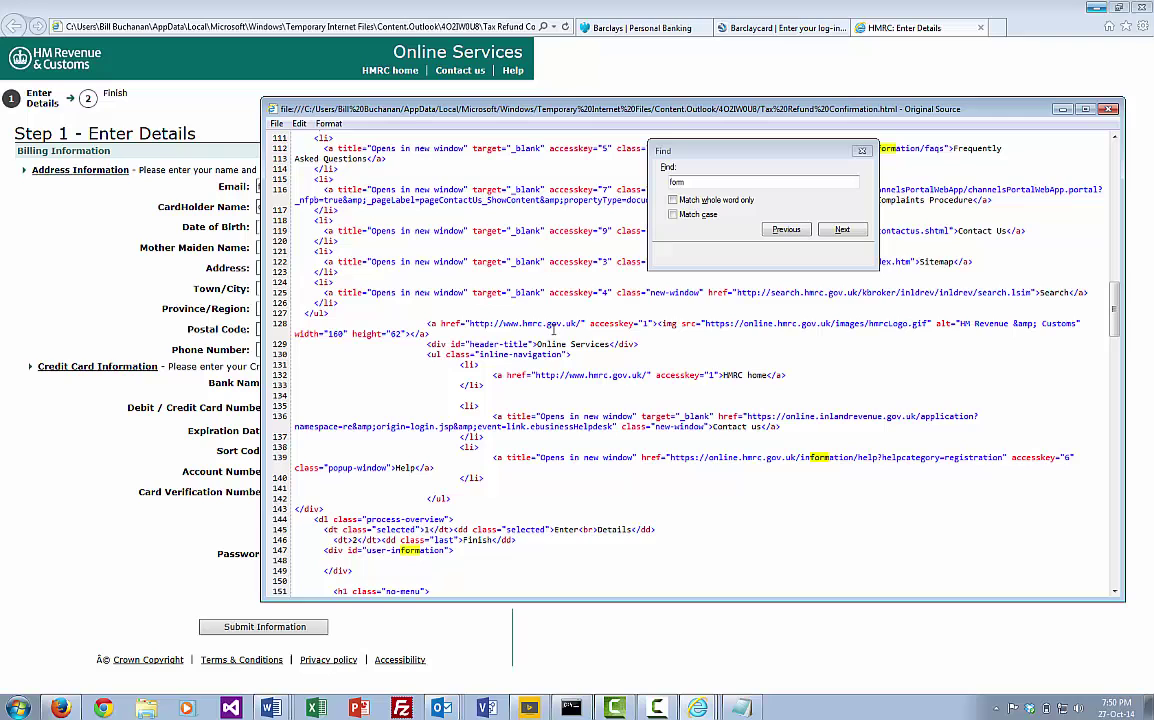
left_click_drag(582, 323, 527, 323)
left_click_drag(1115, 310, 1117, 352)
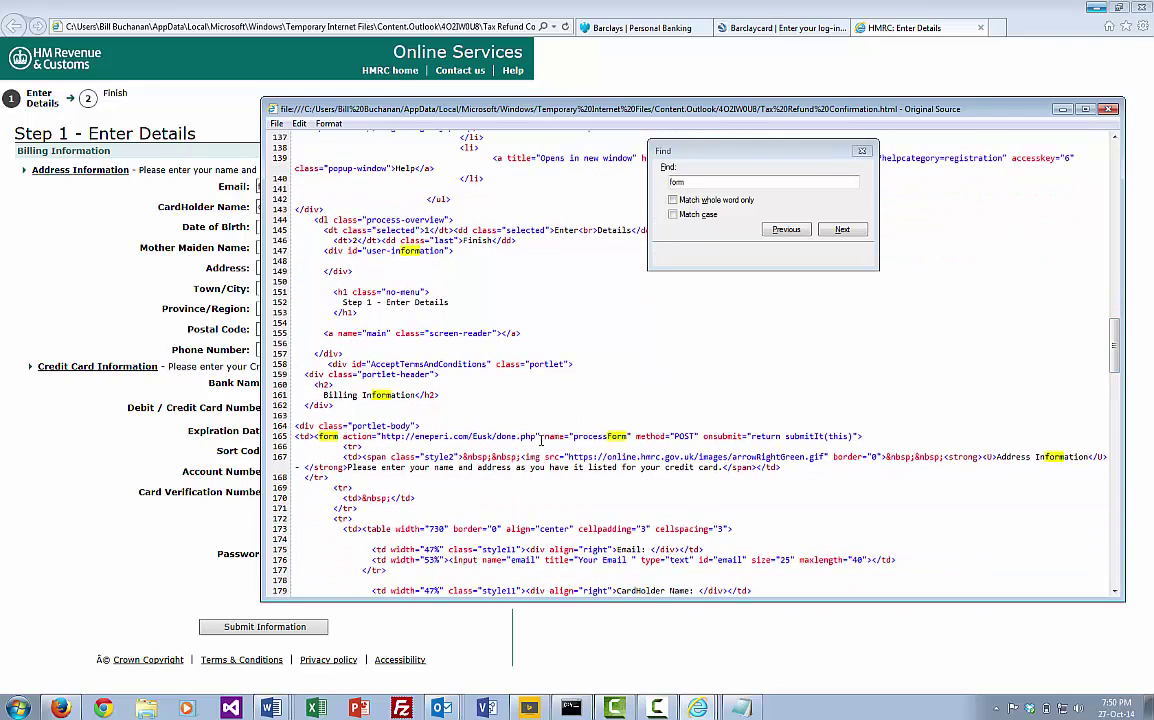
left_click_drag(540, 436, 380, 440)
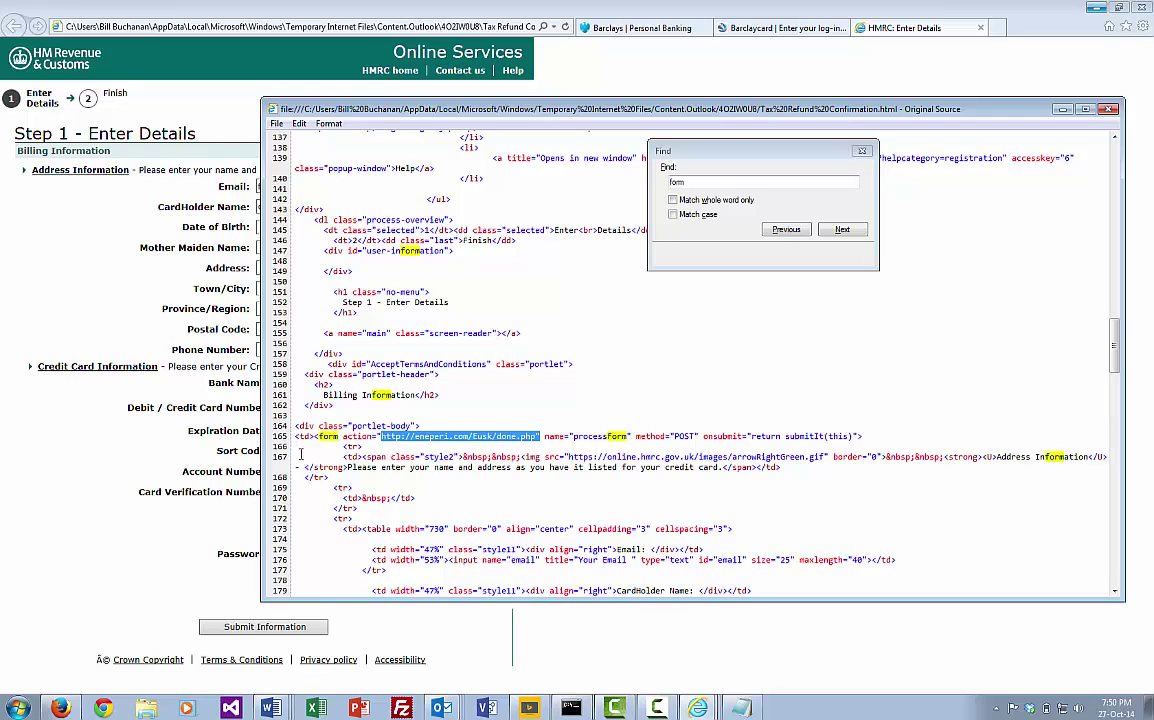
double_click(329, 437)
- Examine the form's Email, CardHolder Name and further input fields, and highlight the address that its data is submitted to
left_click(420, 473)
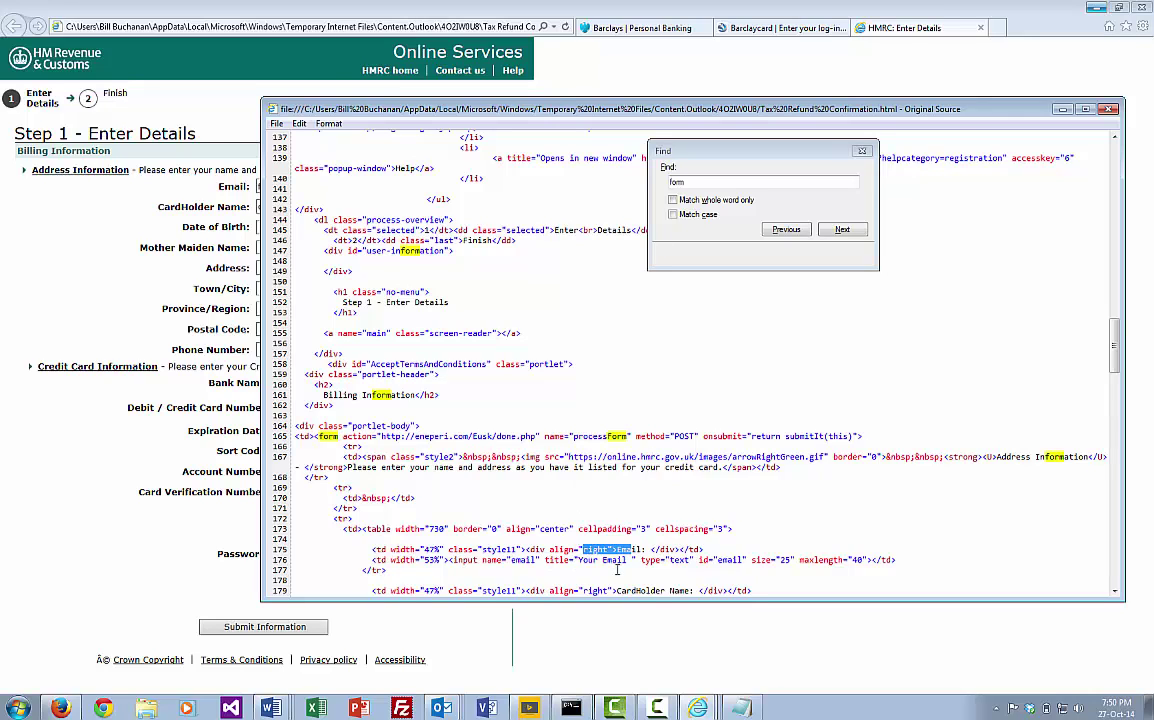
left_click_drag(655, 590, 728, 590)
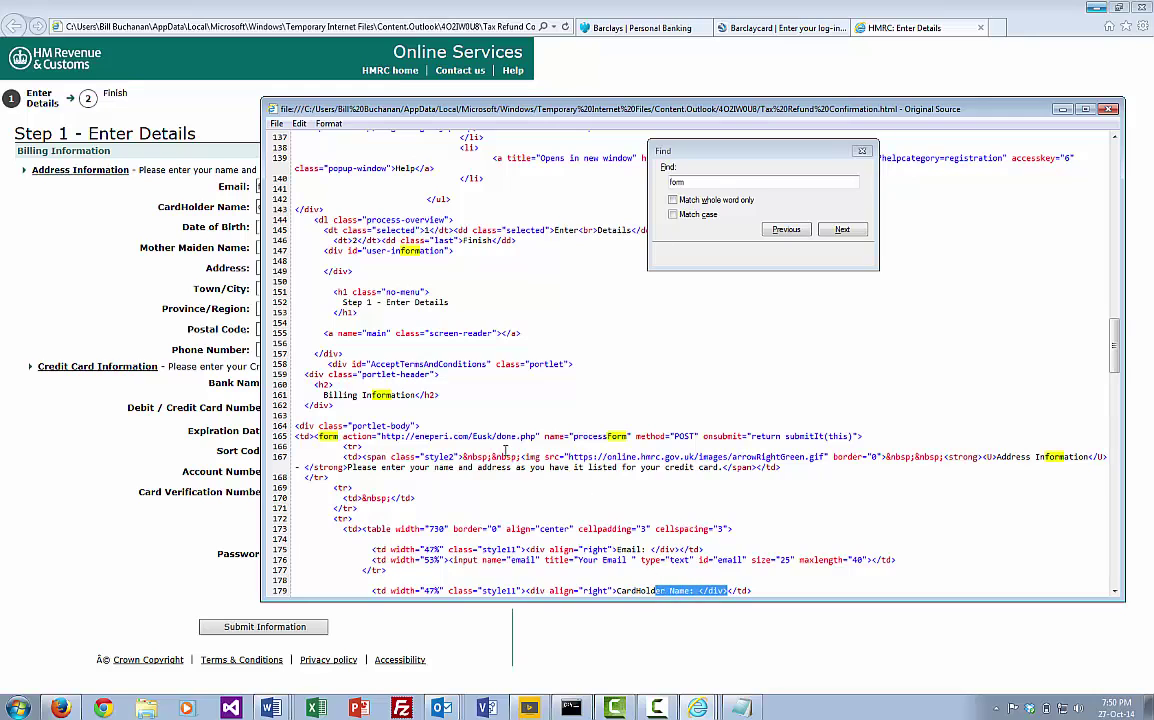
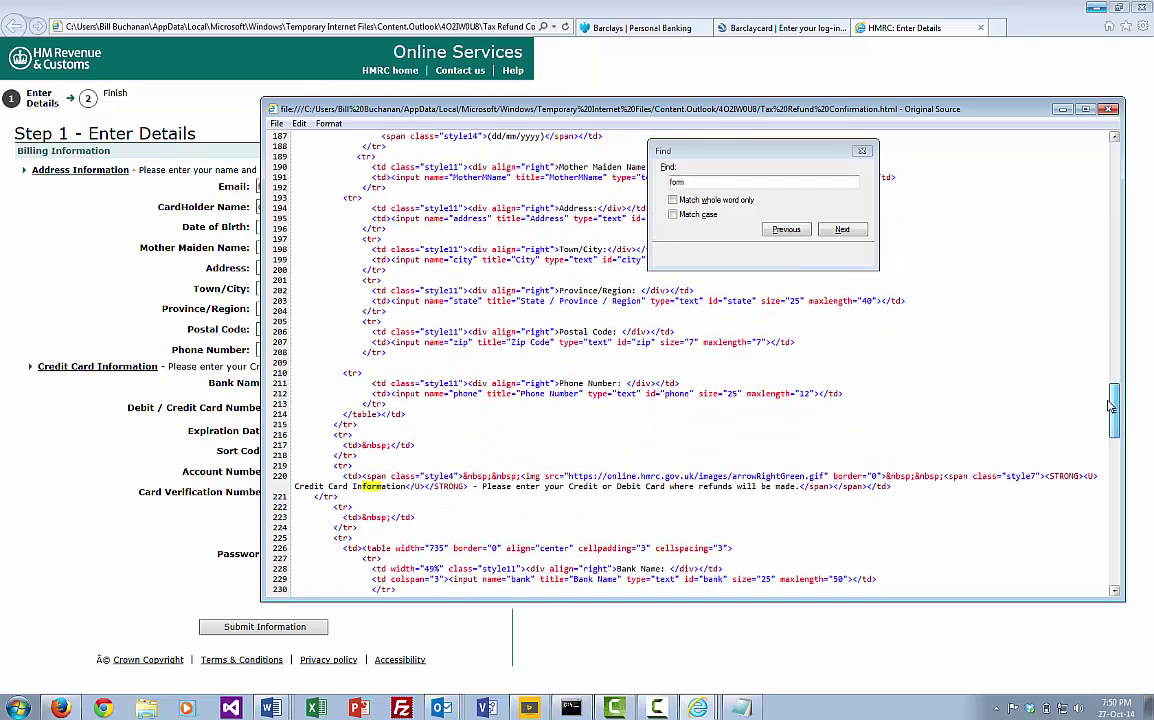
left_click_drag(1110, 405, 1113, 369)
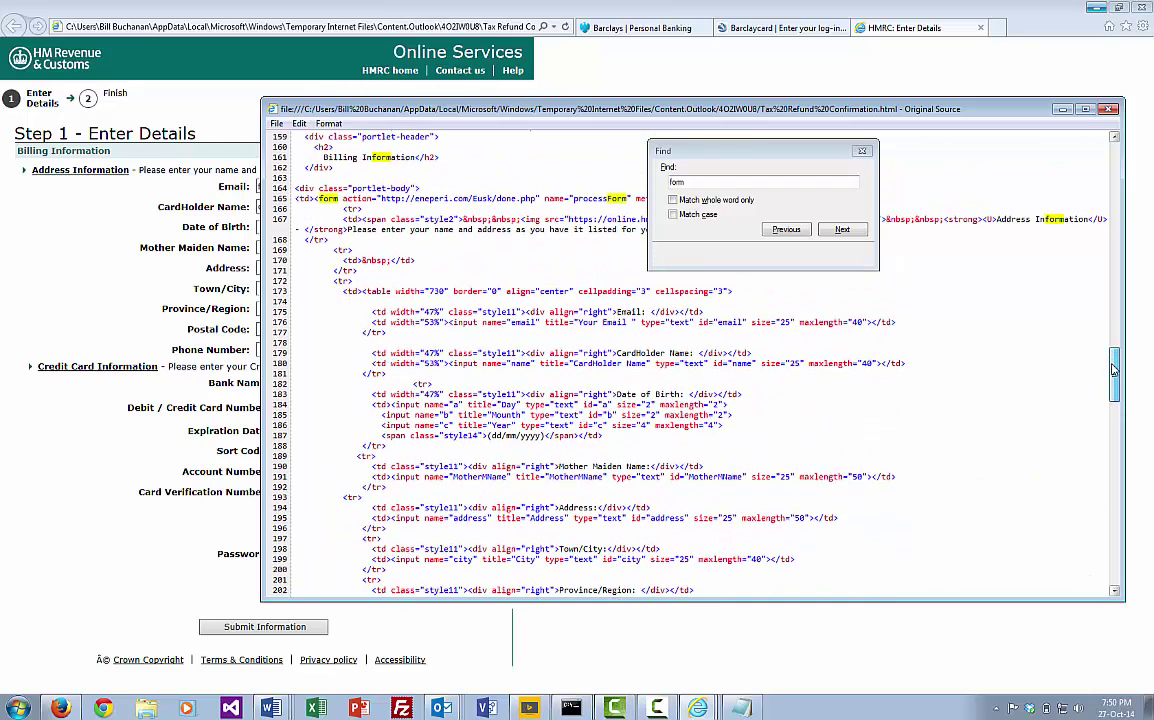
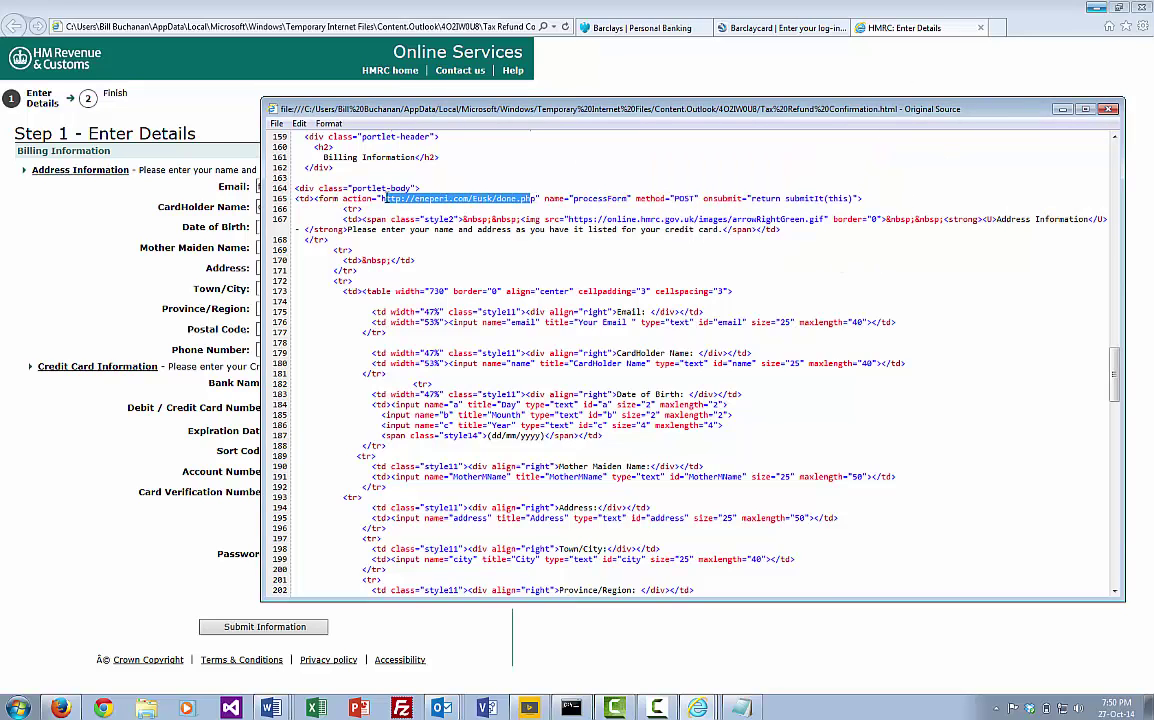
left_click(637, 207)
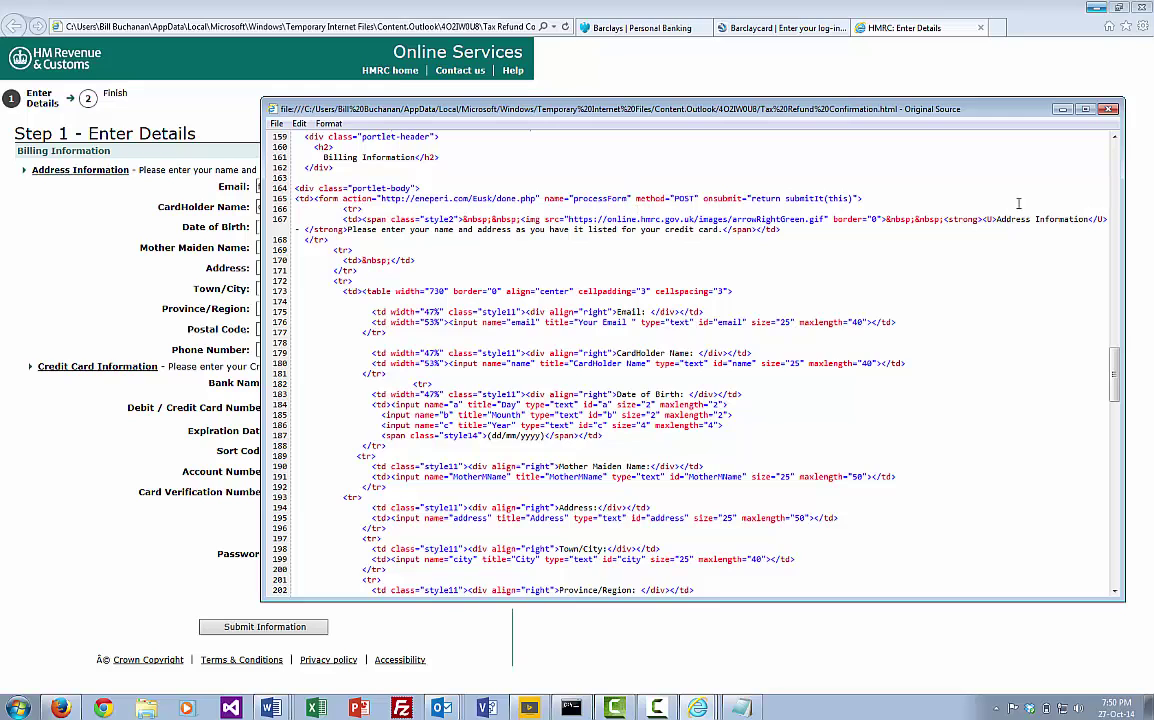
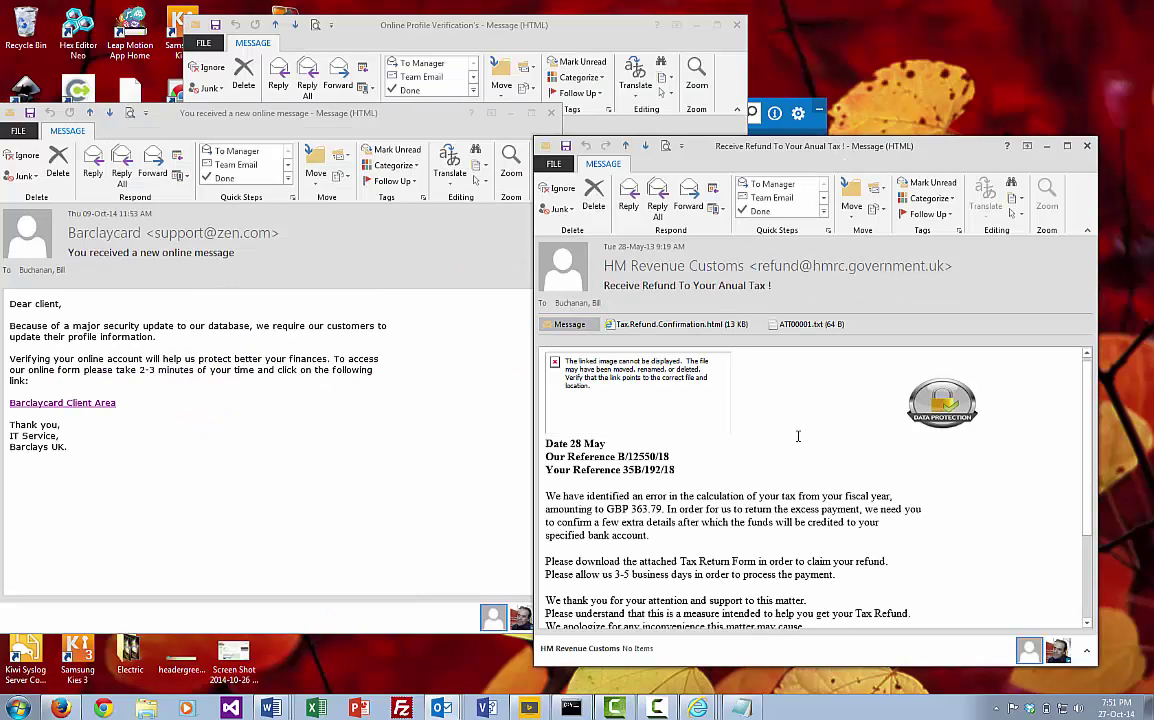
- View the refund email's internet headers and highlight the originating host 80-69-77-165.colo.transip.net in the last Received entry
left_click(810, 288)
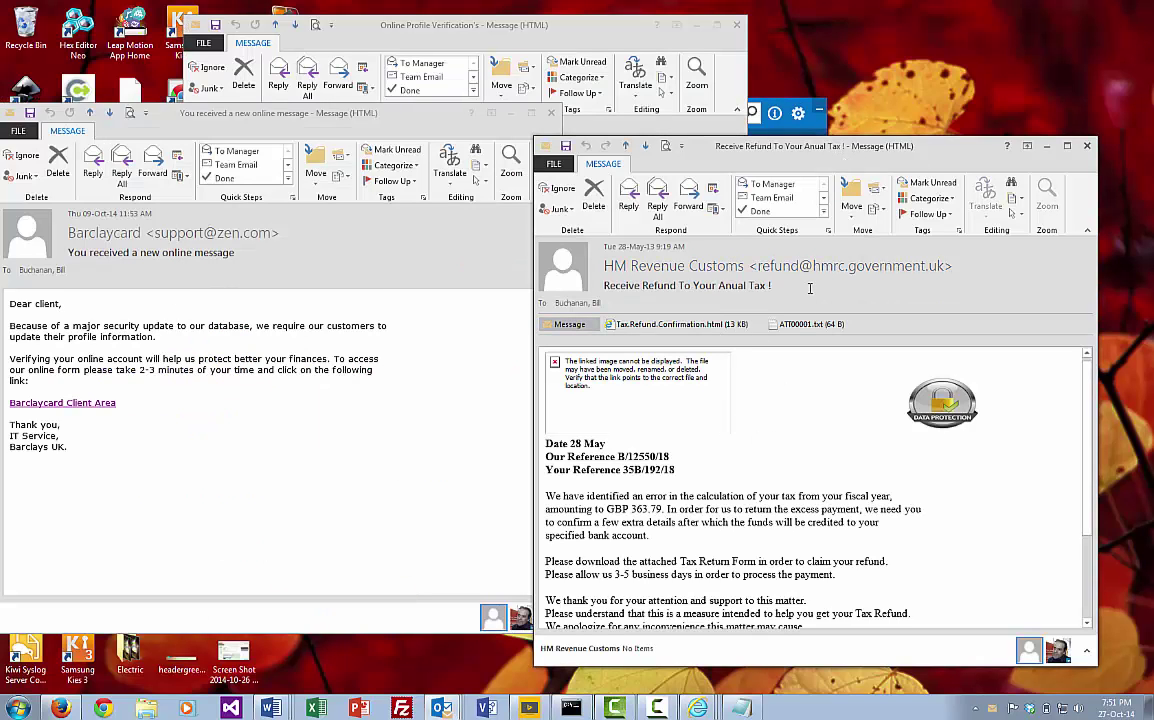
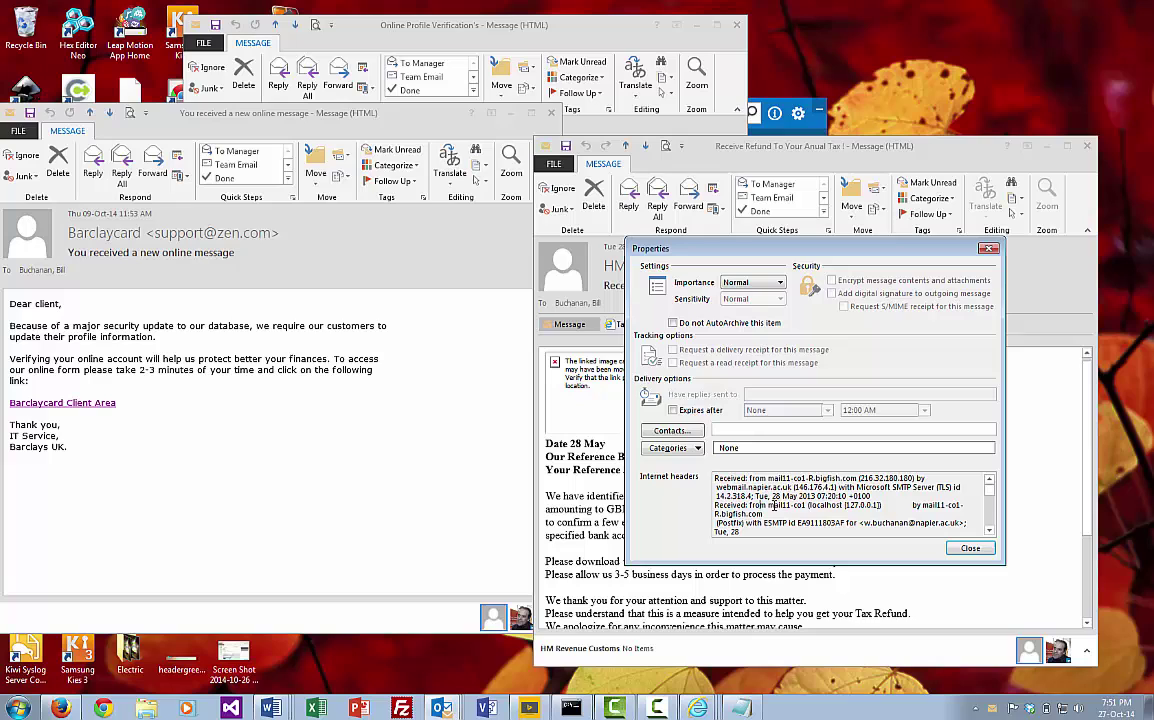
left_click_drag(989, 493, 990, 514)
left_click(991, 510)
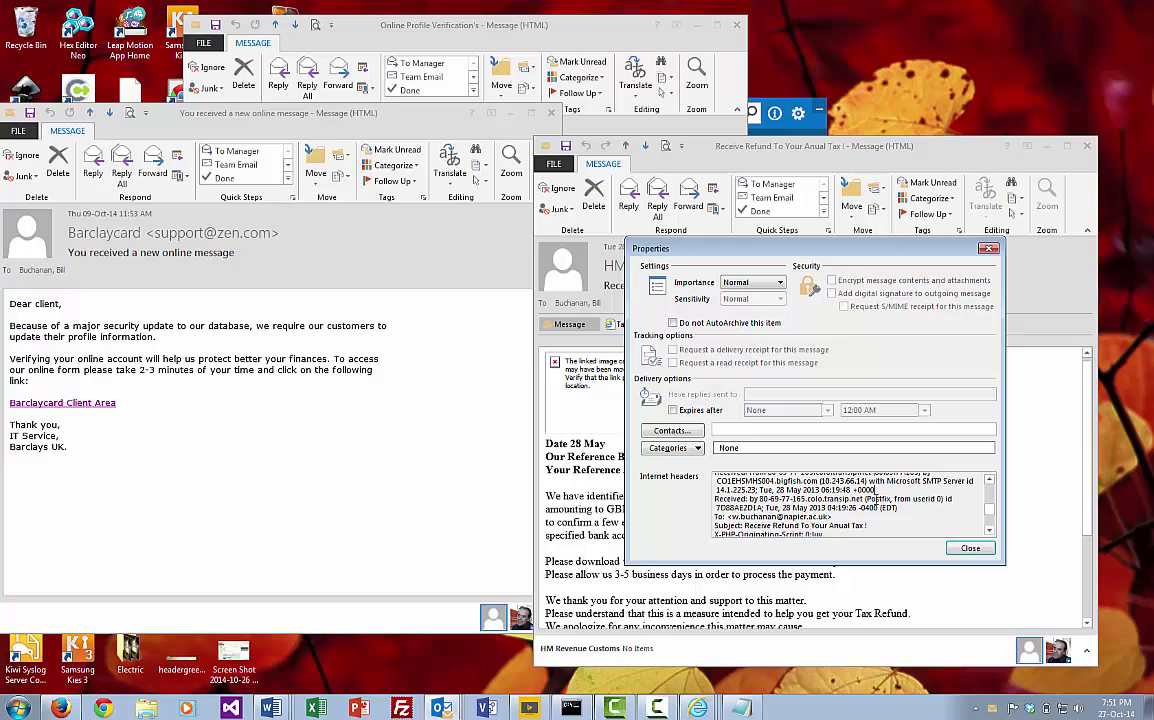
left_click_drag(865, 498, 760, 498)
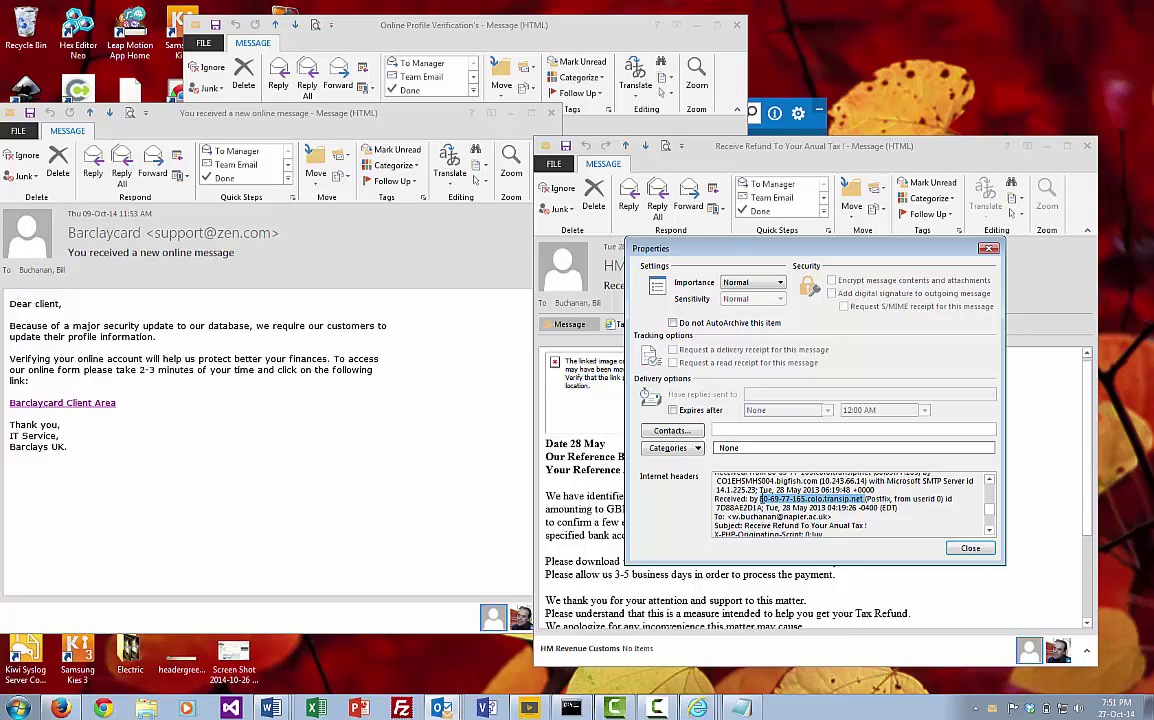
left_click(785, 501)
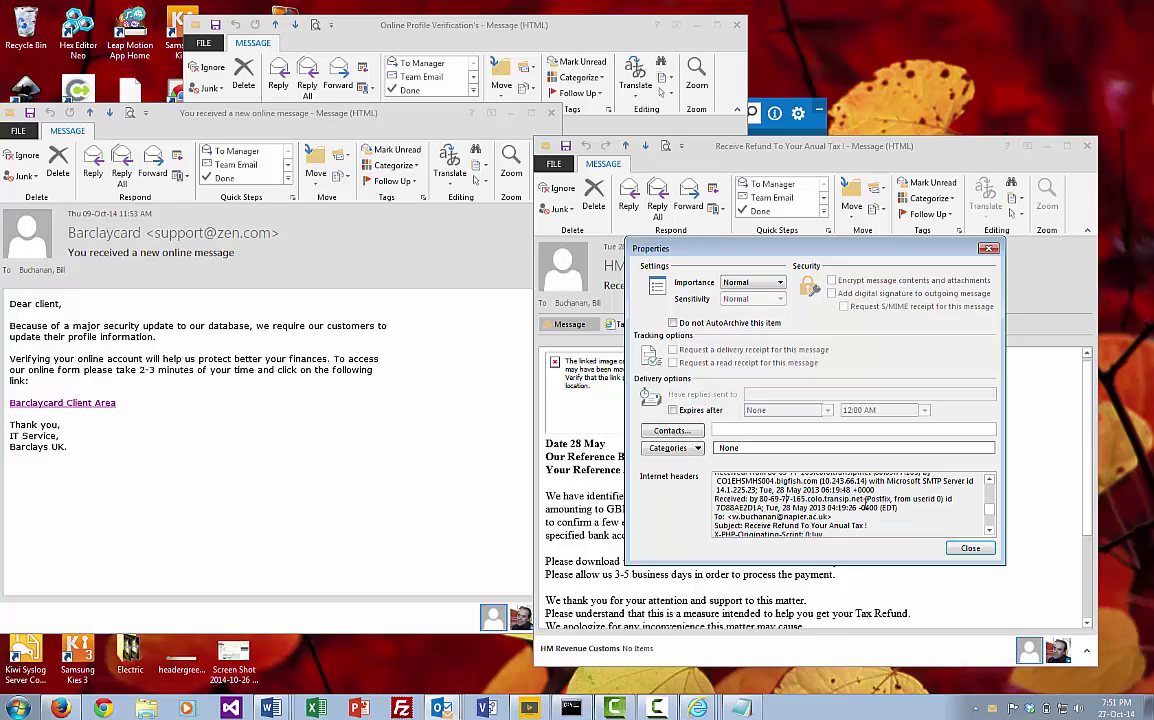
left_click_drag(864, 498, 758, 498)
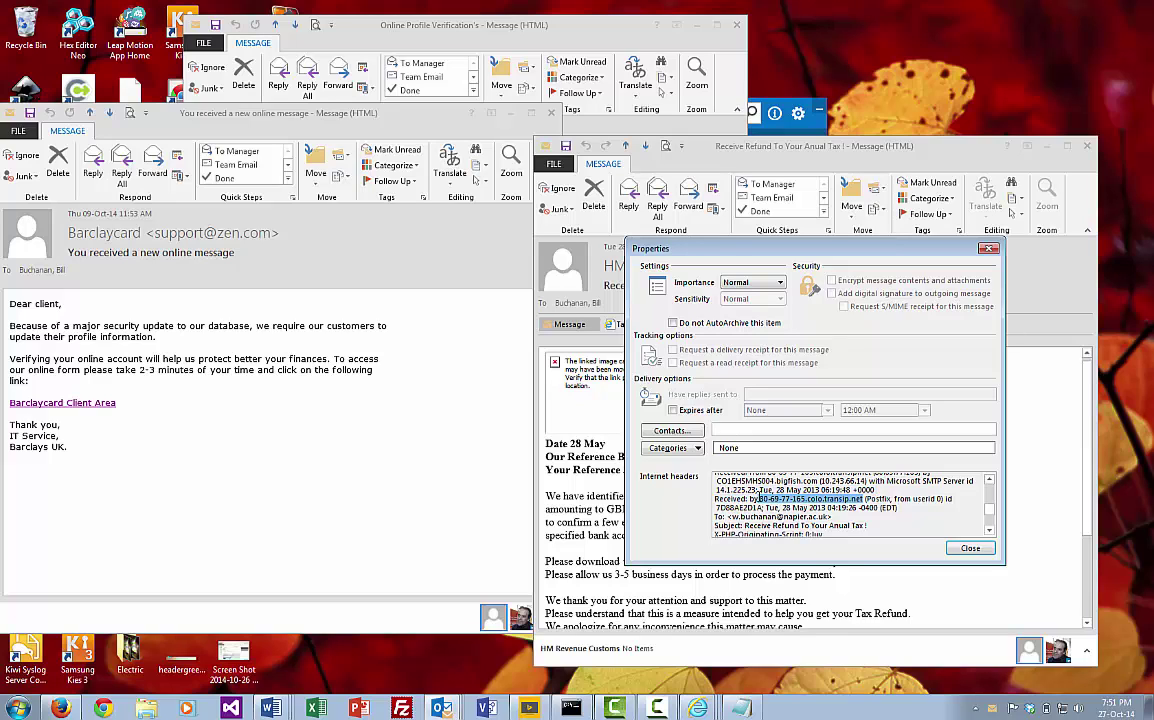
left_click(766, 507)
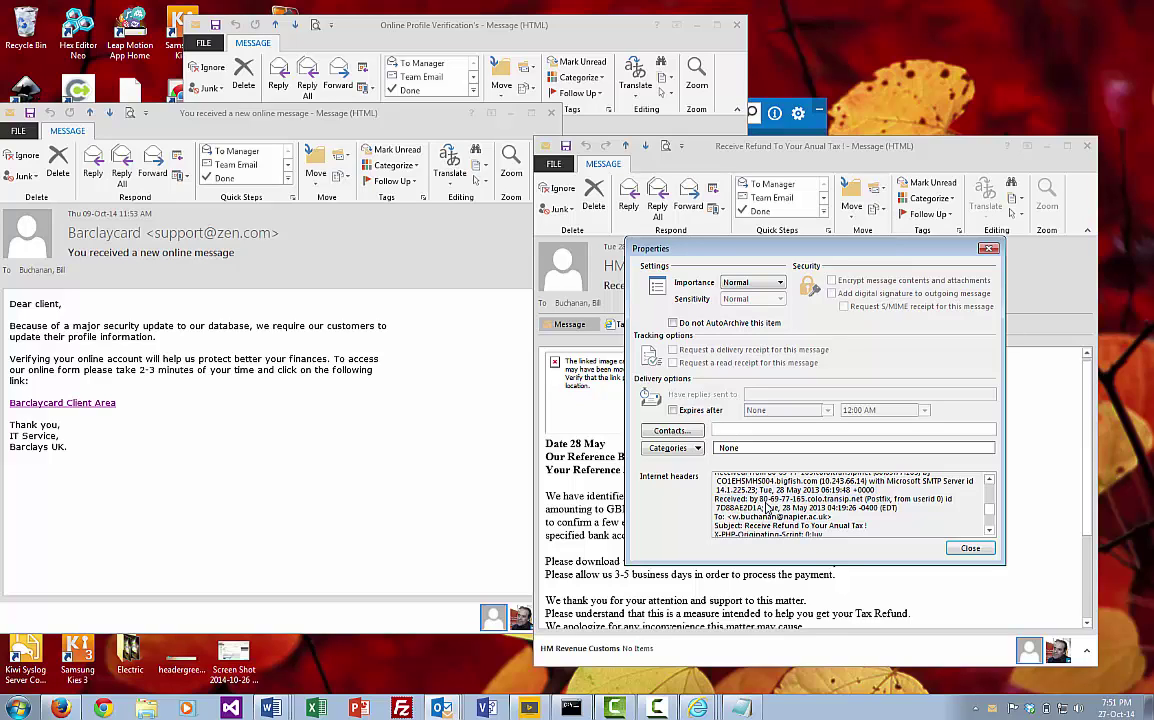